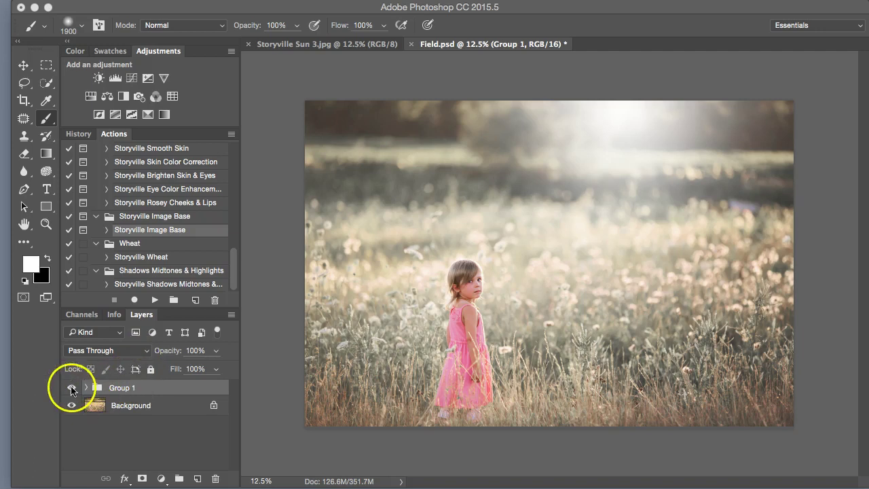
- Compare the photo with and without Group 1 and delete that group
left_click(71, 387)
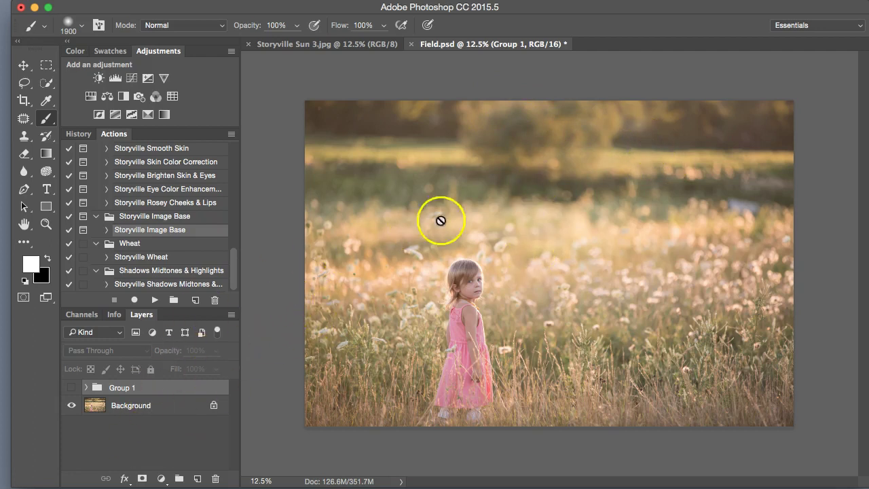
left_click(70, 387)
left_click(71, 388)
left_click(72, 388)
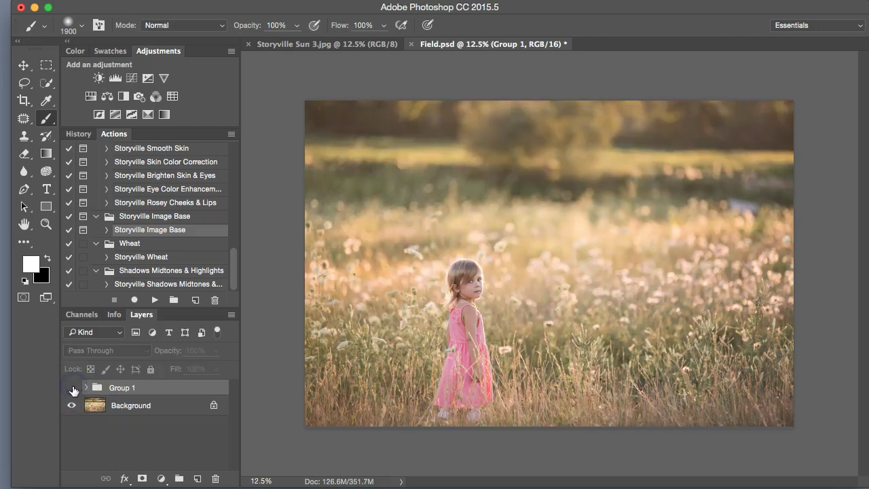
left_click_drag(92, 387, 222, 475)
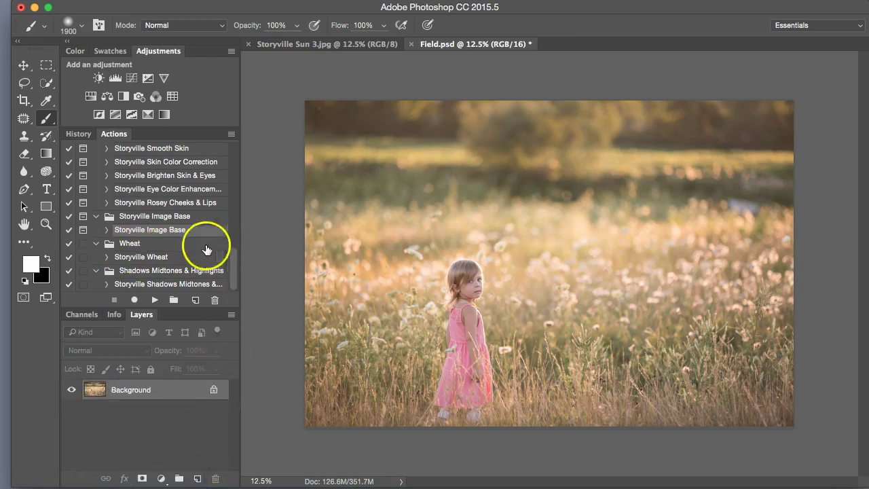
- Run the Storyville Image Base action and hide the Color Dazzle layer it adds
left_click(156, 300)
left_click(537, 43)
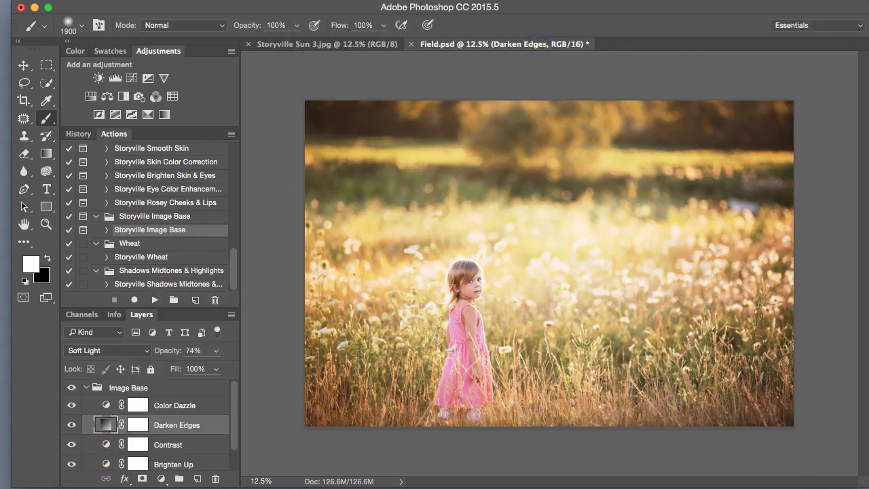
left_click(209, 385)
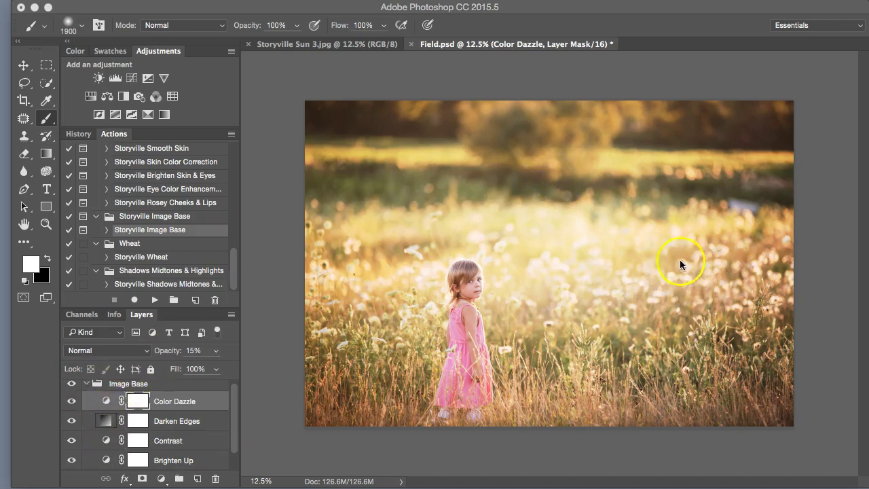
left_click(71, 403)
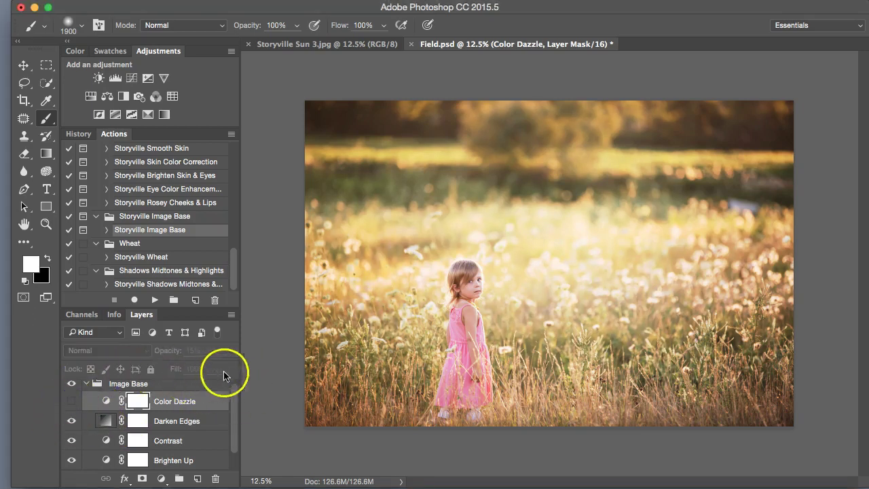
- Reposition the Darken Edges radial gradient around the girl and reduce its scale to about 128%
scroll(229, 417, "down", 1)
left_click(104, 408)
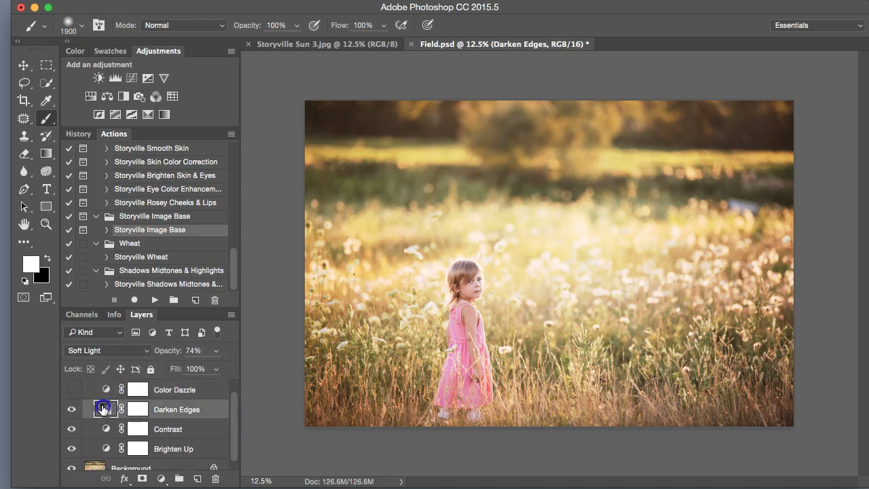
double_click(103, 410)
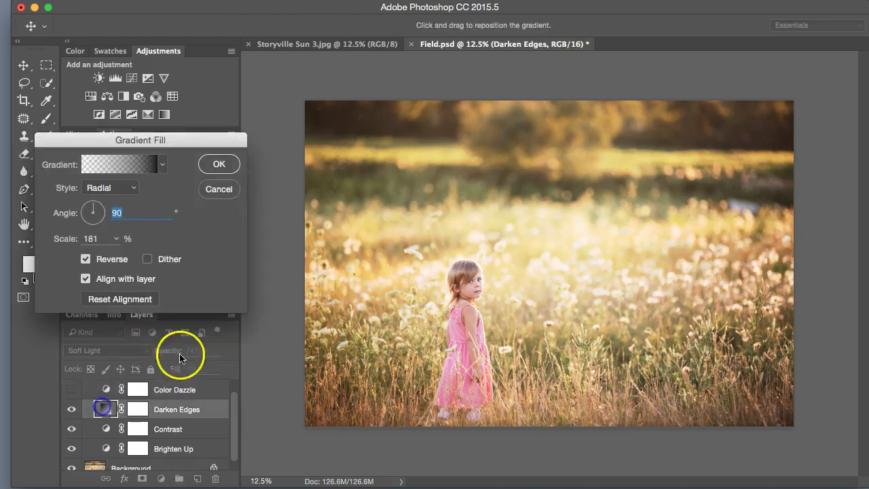
left_click_drag(431, 267, 464, 280)
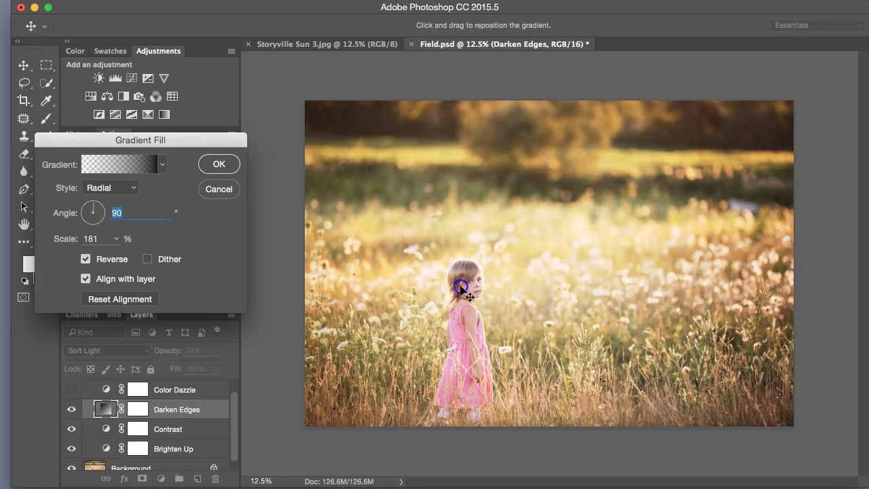
left_click_drag(68, 237, 65, 238)
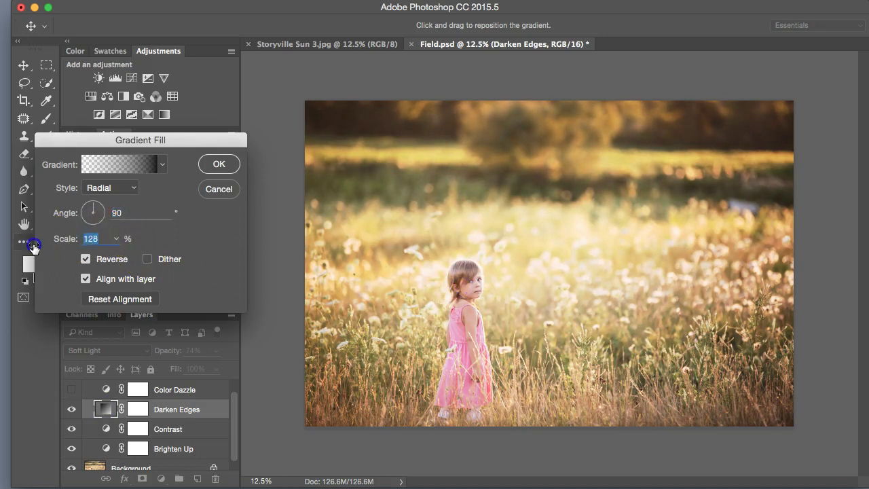
left_click(218, 163)
- Lower the opacity of Darken Edges to 41% and of Brighten Up to 17%
left_click_drag(165, 352, 144, 357)
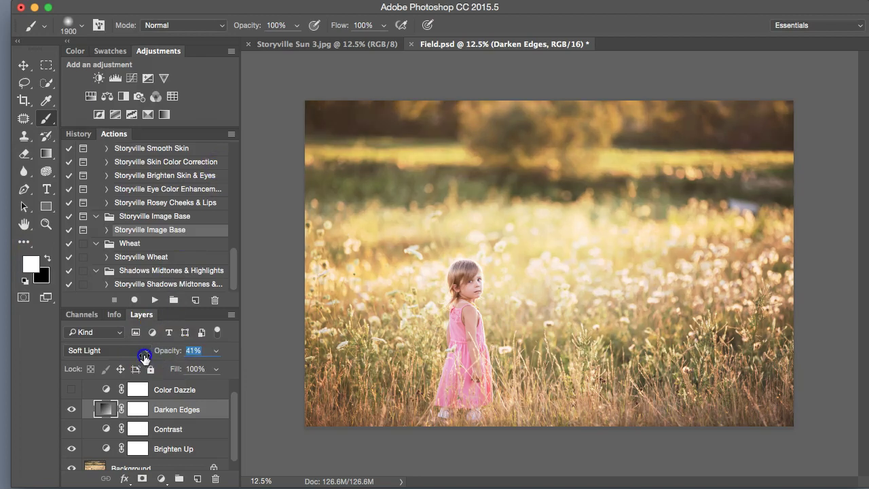
left_click(107, 449)
left_click_drag(176, 351, 134, 349)
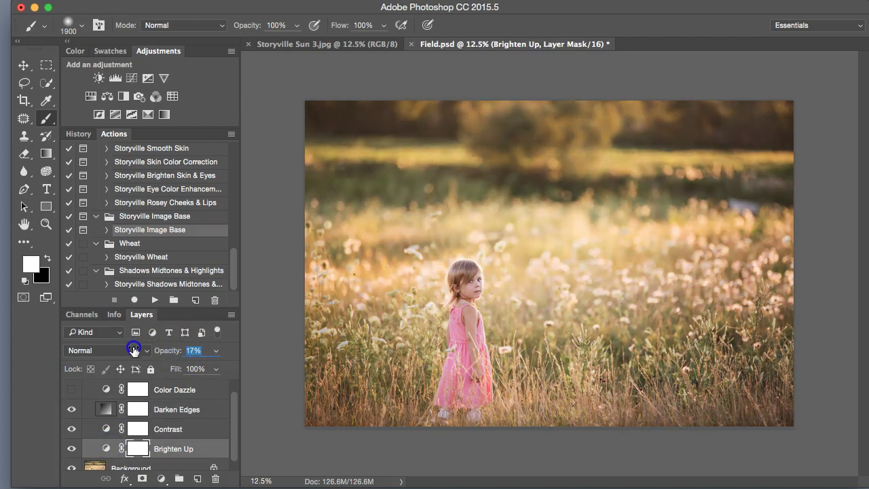
- Collapse the Image Base group and compare the photo with and without its effect
left_click_drag(229, 422, 228, 397)
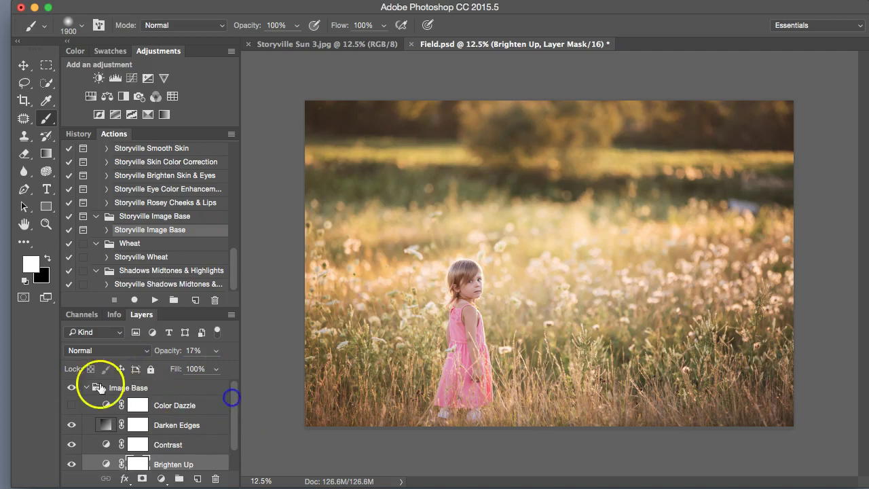
left_click(85, 389)
left_click(86, 388)
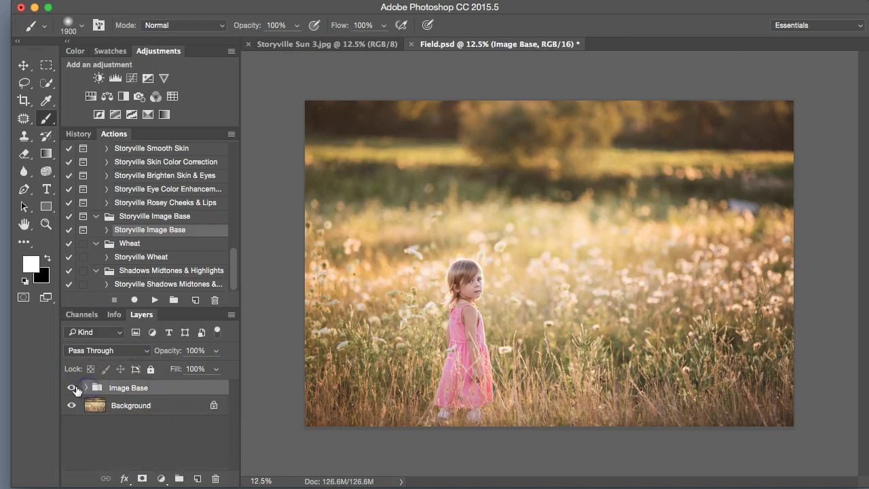
left_click(72, 388)
left_click(71, 388)
left_click(72, 388)
left_click(71, 388)
- Run the Storyville Wheat action and compare the photo with and without the Wheat group
left_click(167, 257)
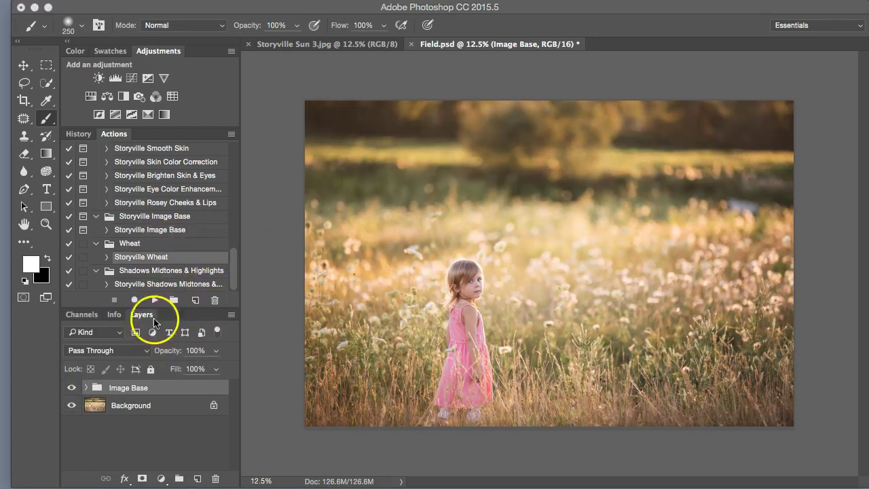
left_click(155, 299)
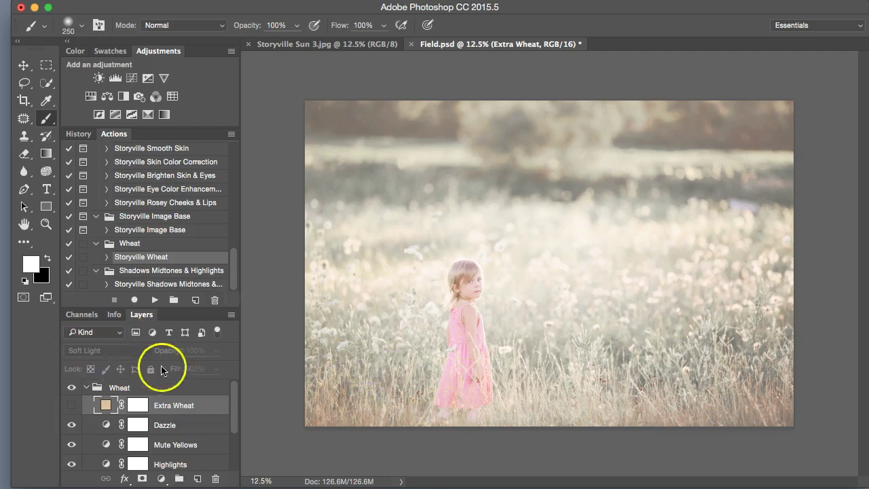
left_click(68, 391)
left_click(71, 390)
left_click(67, 389)
left_click(68, 391)
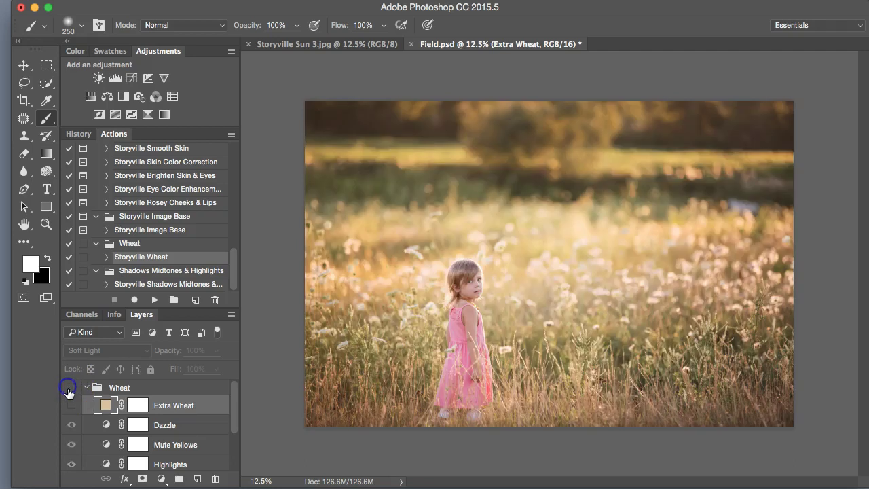
left_click(72, 389)
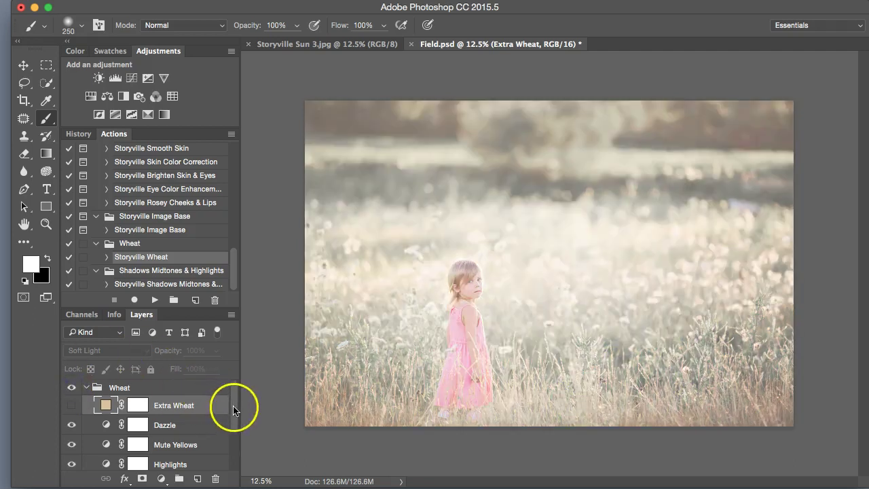
- Lower the opacity of the Wheat group's Matte layer to 29%
left_click_drag(230, 416, 230, 428)
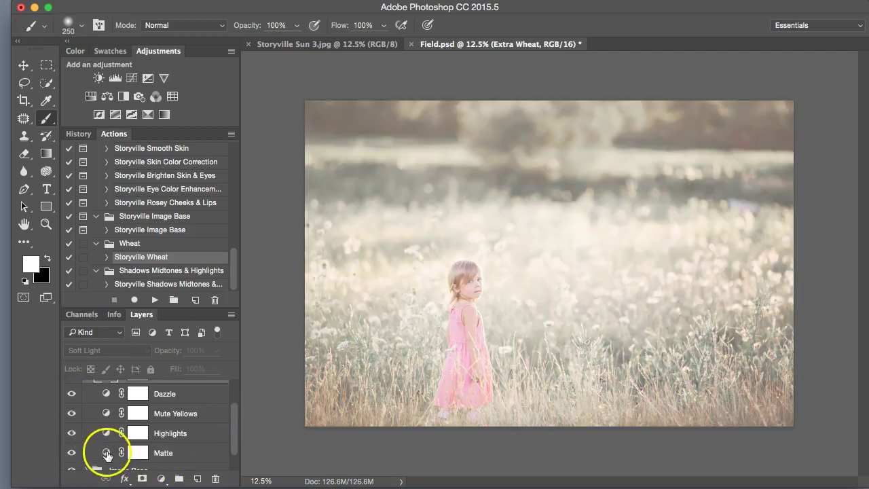
left_click(139, 453)
left_click_drag(184, 349, 153, 350)
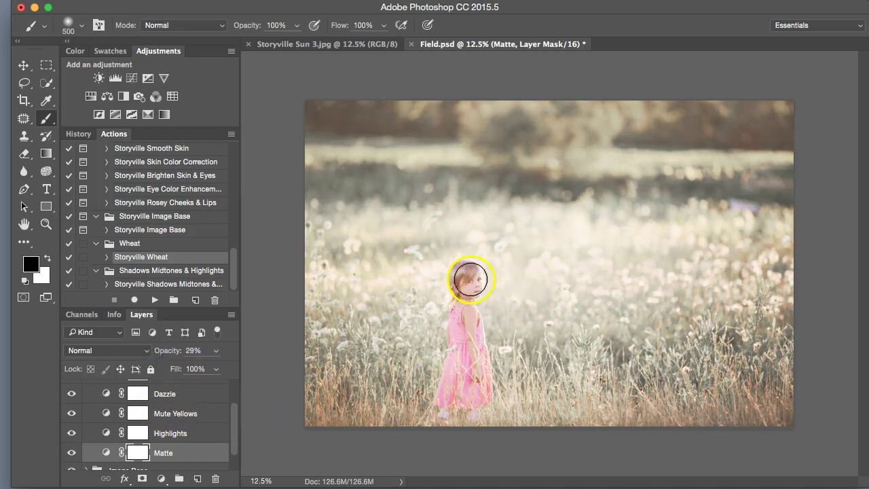
- Paint black on the Matte mask over the girl's face and arm with a small soft brush, and set the layer's opacity to 35%
key("super+equal")
key("bracketleft")
left_click(438, 287)
key("bracketleft")
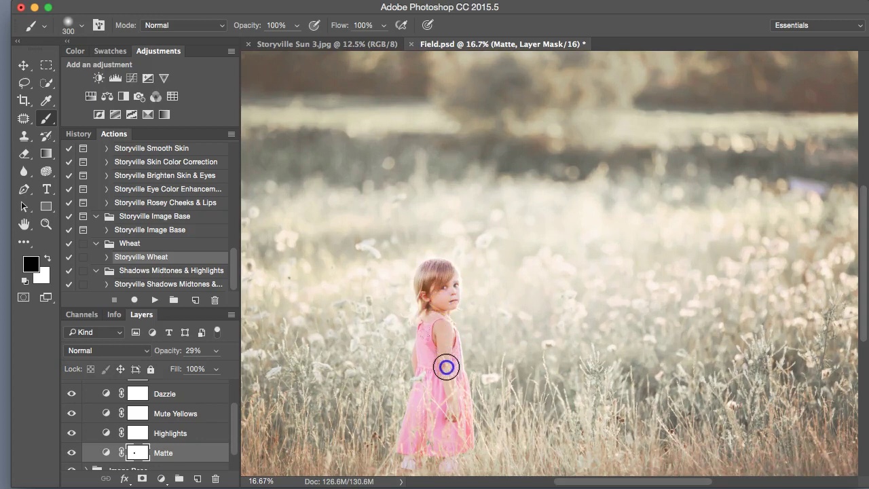
left_click(440, 291)
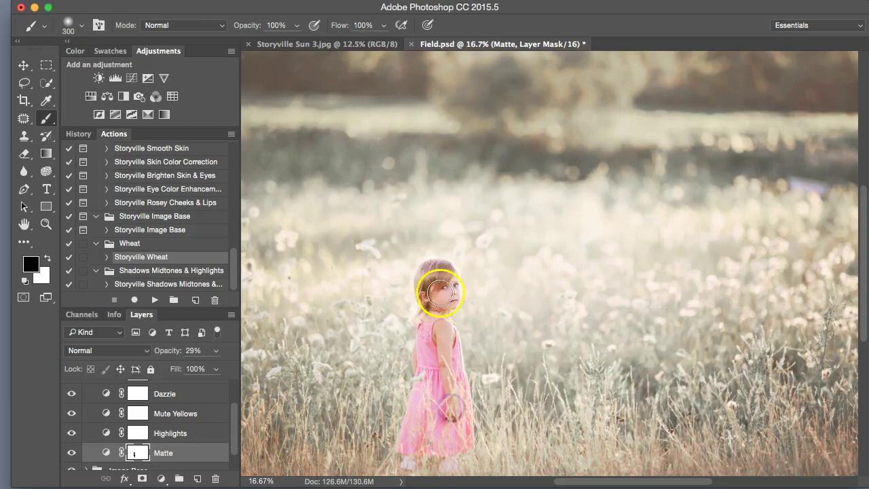
left_click_drag(437, 281, 439, 303)
left_click(482, 330)
key("ctrl+minus")
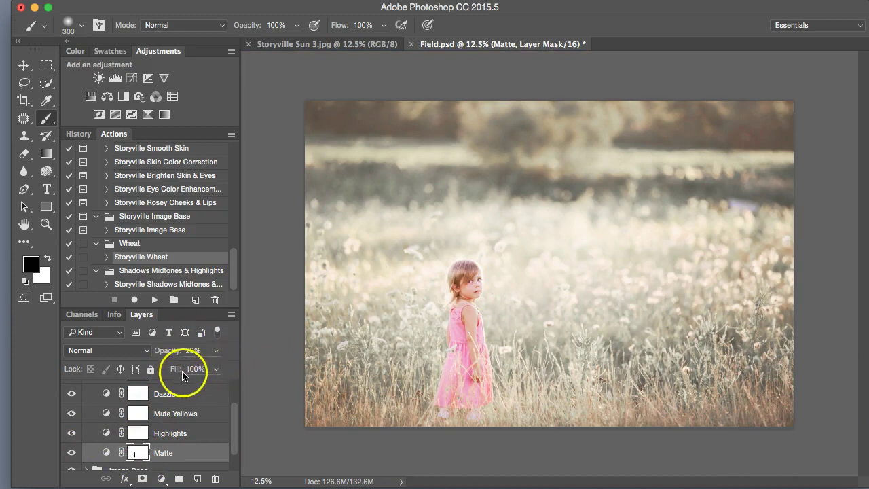
left_click(171, 353)
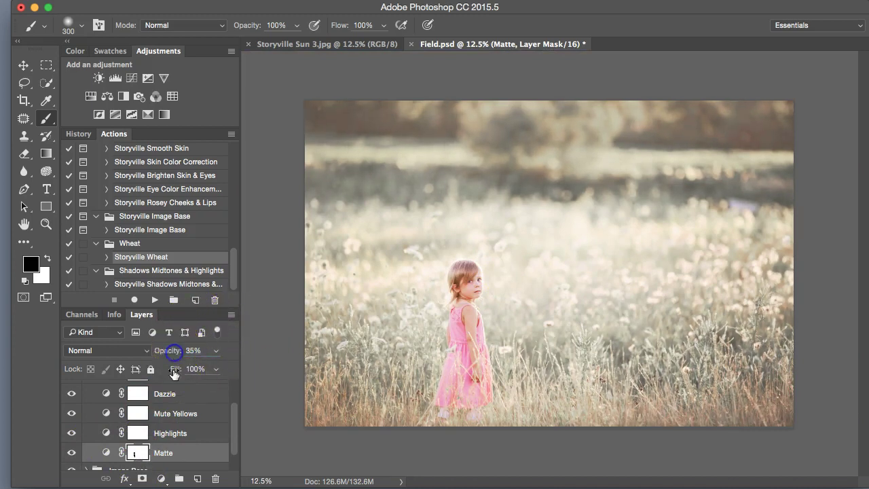
- Lower the opacity of the Highlights layer to 20% and of the Dazzle layer to 22%
left_click(103, 436)
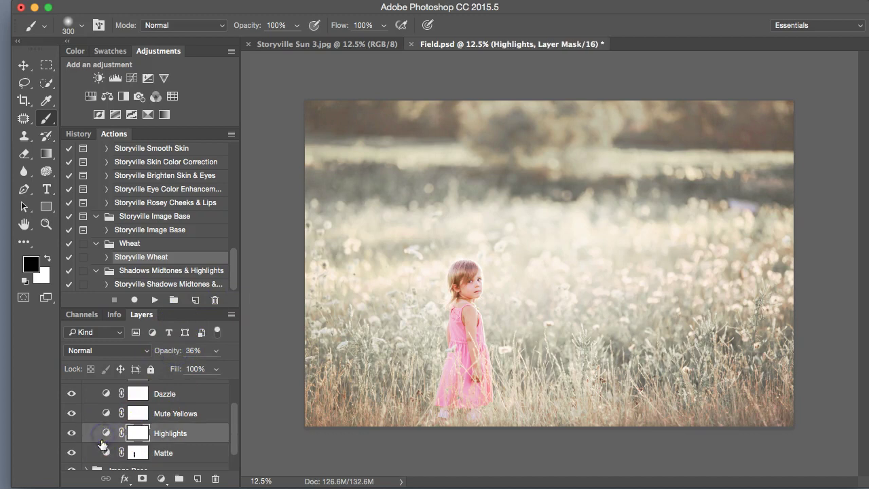
mouse_move(171, 358)
left_mouse_down()
mouse_move(107, 368)
mouse_move(121, 368)
left_mouse_up()
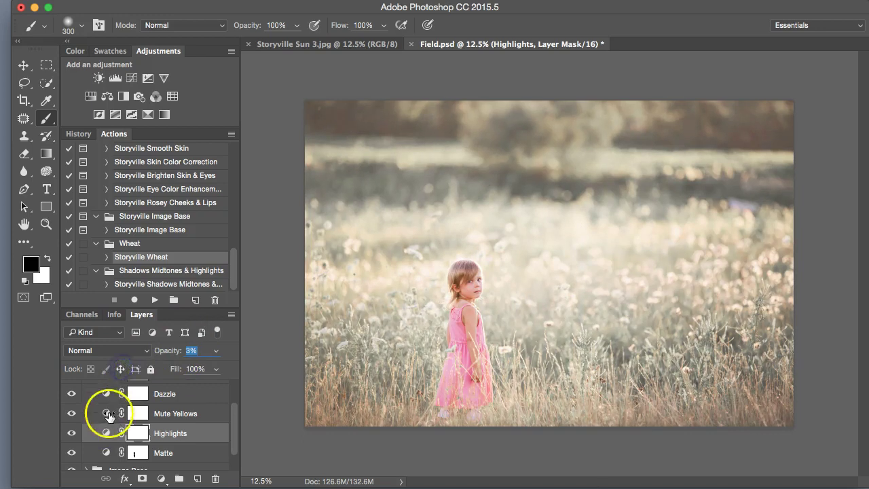
mouse_move(169, 354)
left_mouse_down()
mouse_move(120, 365)
mouse_move(106, 430)
left_mouse_up()
left_click_drag(179, 350, 138, 358)
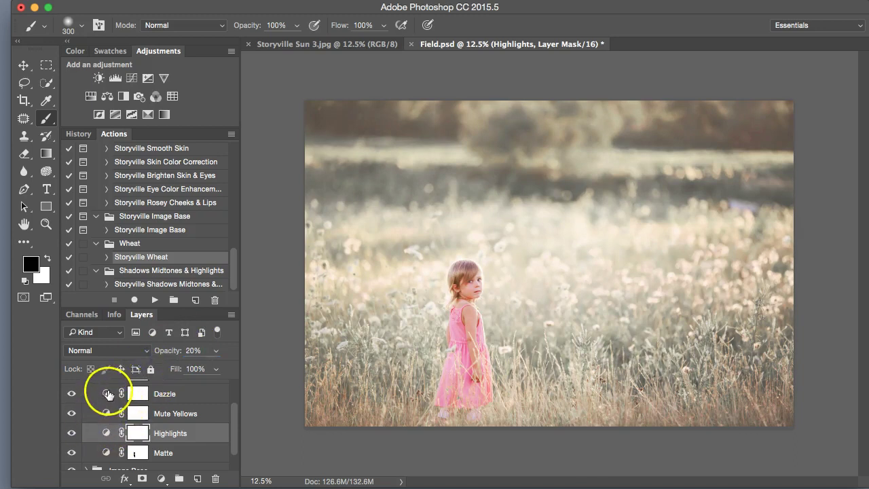
left_click(107, 395)
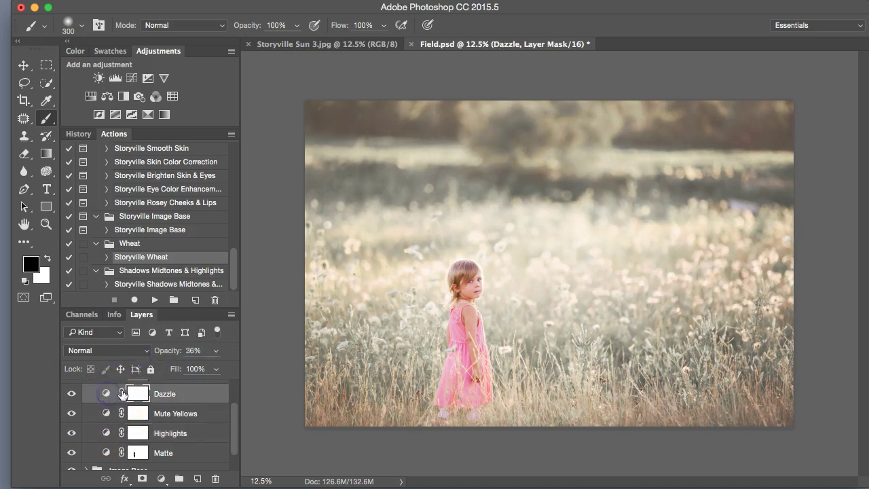
left_click_drag(174, 354, 101, 364)
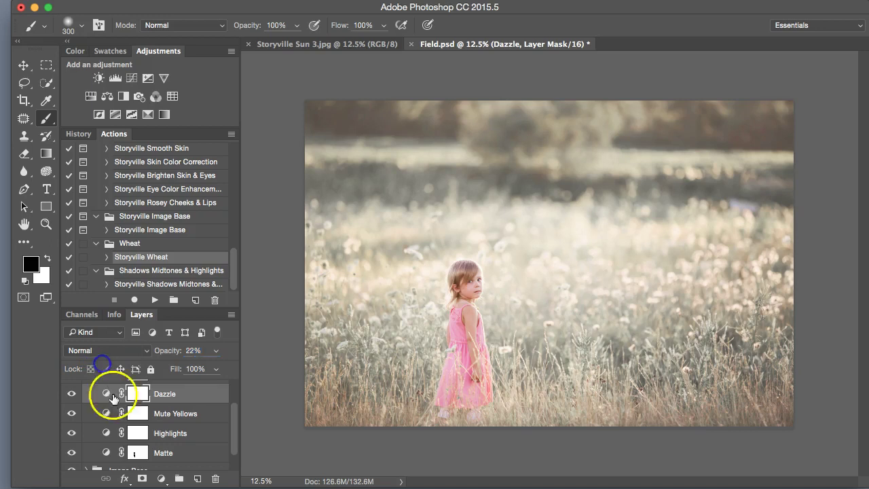
- Collapse the Wheat group and compare the photo with and without its effect
left_click_drag(233, 431, 231, 403)
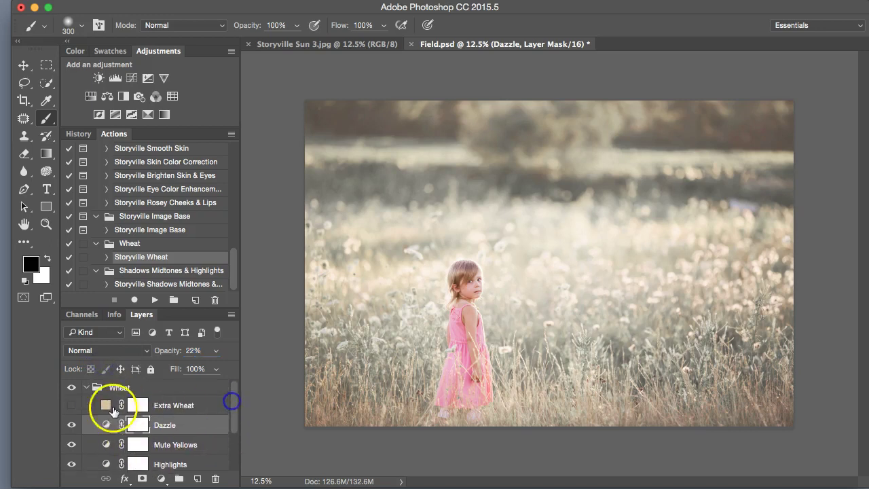
left_click(85, 387)
left_click(72, 388)
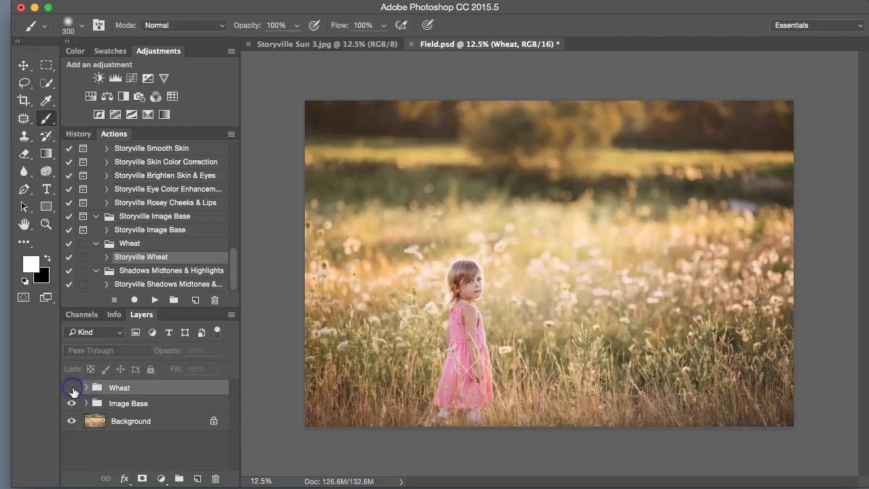
left_click(71, 388)
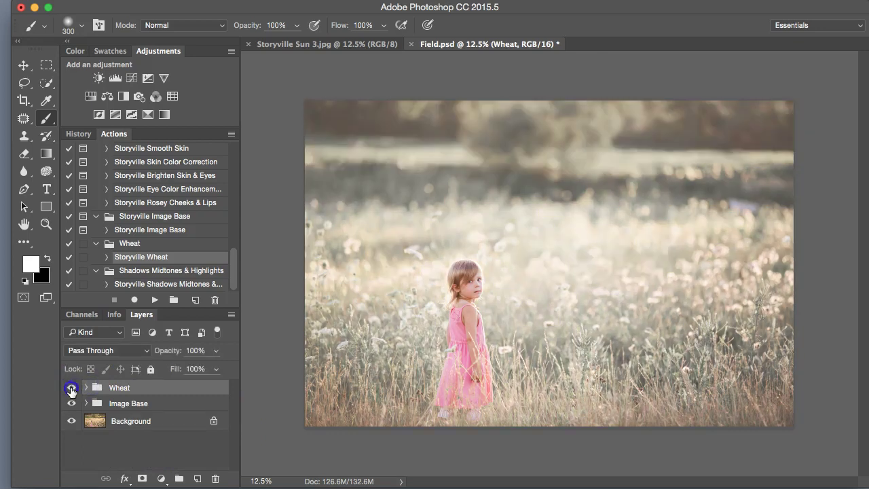
left_click(71, 388)
left_click(71, 388)
- Run the Storyville Skin Color Correction action above the Wheat group, with the girl's face in close view
key("super+equal")
key("super+equal")
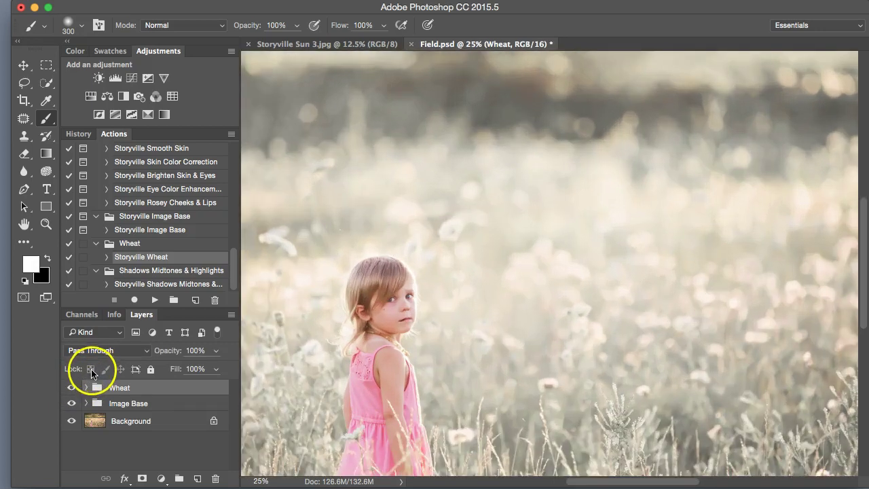
key("super+equal")
key("super+equal")
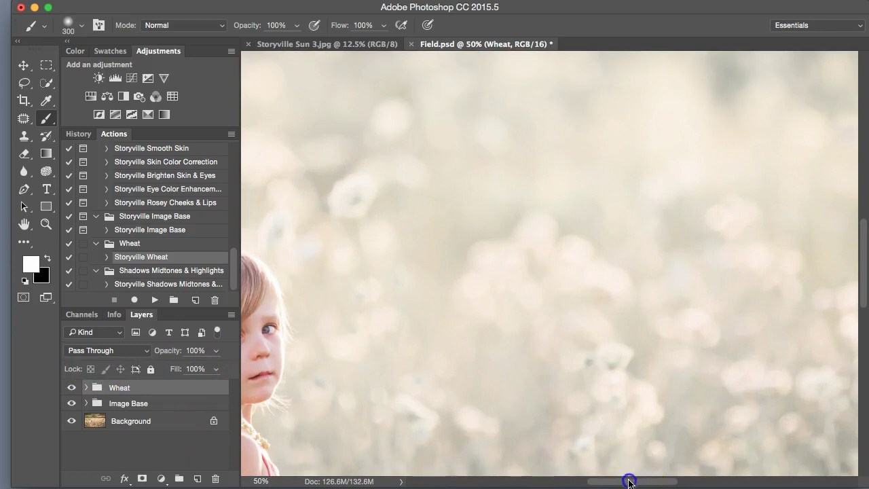
left_click_drag(631, 481, 595, 480)
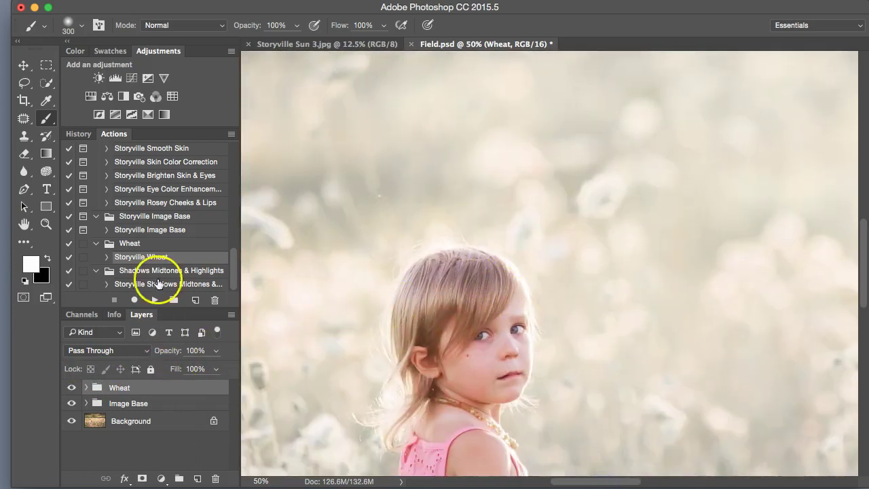
left_click_drag(229, 255, 231, 241)
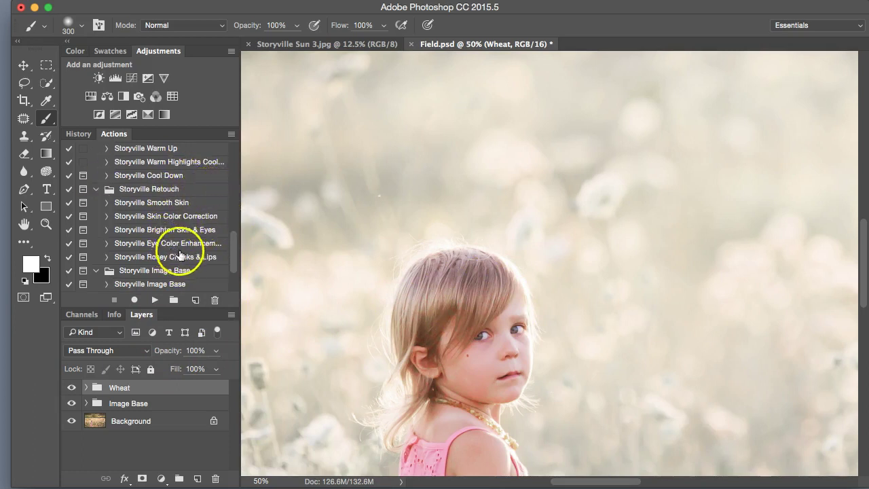
left_click(212, 242)
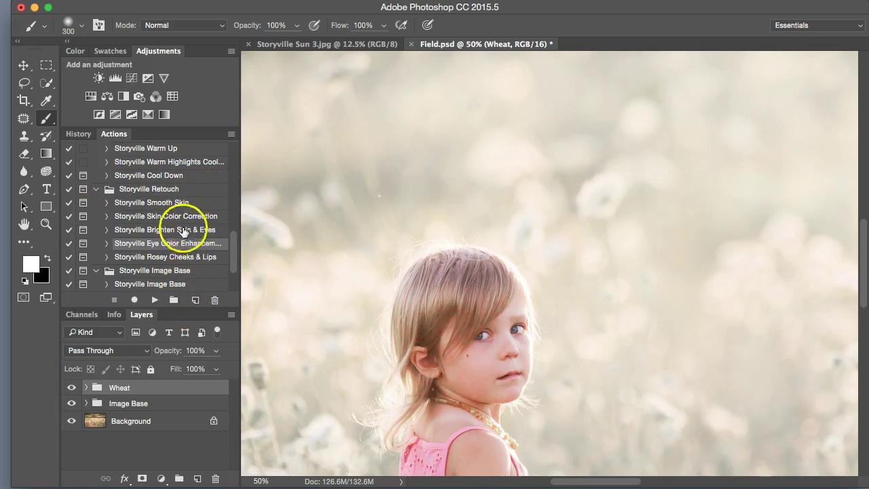
left_click(200, 216)
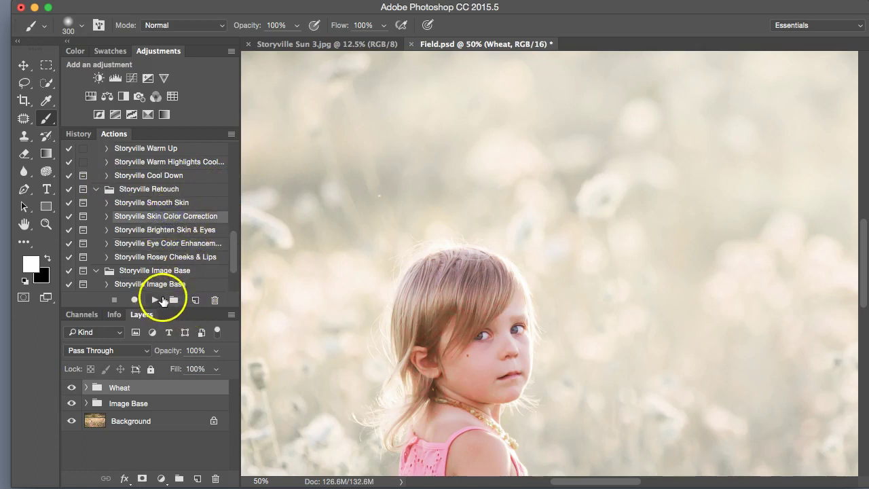
left_click(162, 299)
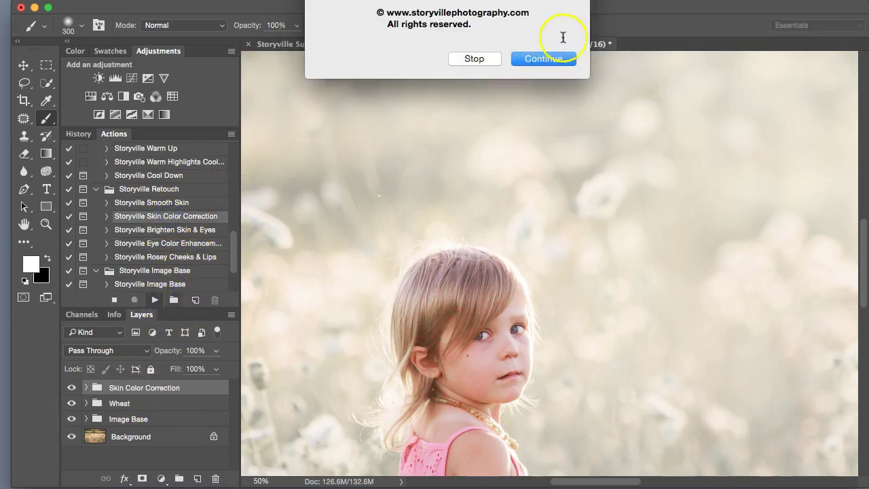
left_click(543, 58)
- Paint white on the Reduce Magenta mask over the girl's hair with a soft brush, and set the layer's opacity to 51%
left_click(85, 387)
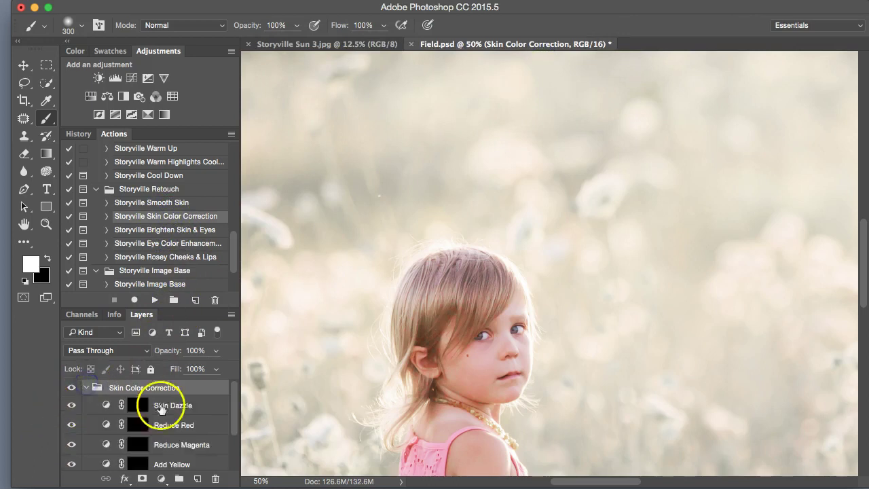
left_click(138, 444)
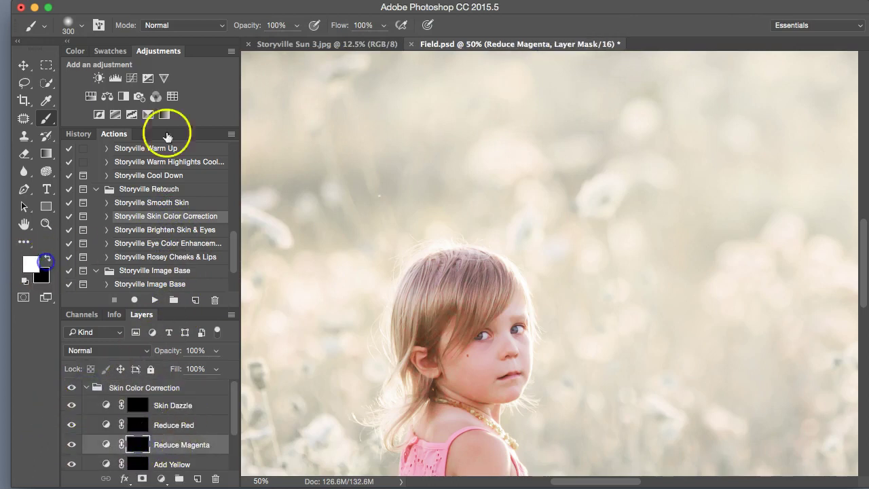
key("bracketleft")
key("bracketleft")
key("bracketleft")
key("bracketleft")
mouse_move(482, 280)
left_mouse_down()
mouse_move(436, 286)
mouse_move(443, 274)
mouse_move(476, 267)
mouse_move(487, 292)
mouse_move(476, 273)
mouse_move(448, 281)
mouse_move(442, 270)
mouse_move(415, 306)
left_mouse_up()
key("bracketleft")
key("bracketleft")
left_click_drag(178, 353, 103, 361)
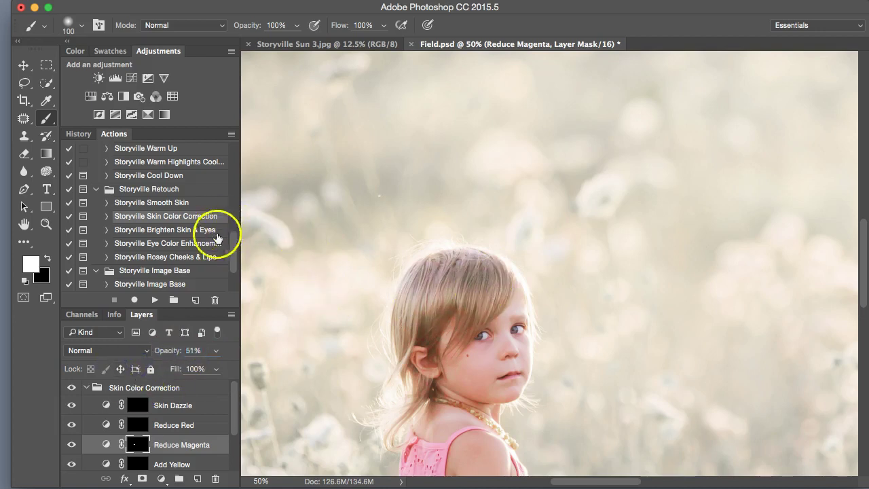
- Paint white on the Reduce Red mask over the girl's hair with a 70-pixel brush, and set the layer's opacity to 27%
left_click(135, 428)
key("bracketleft")
key("bracketleft")
key("bracketleft")
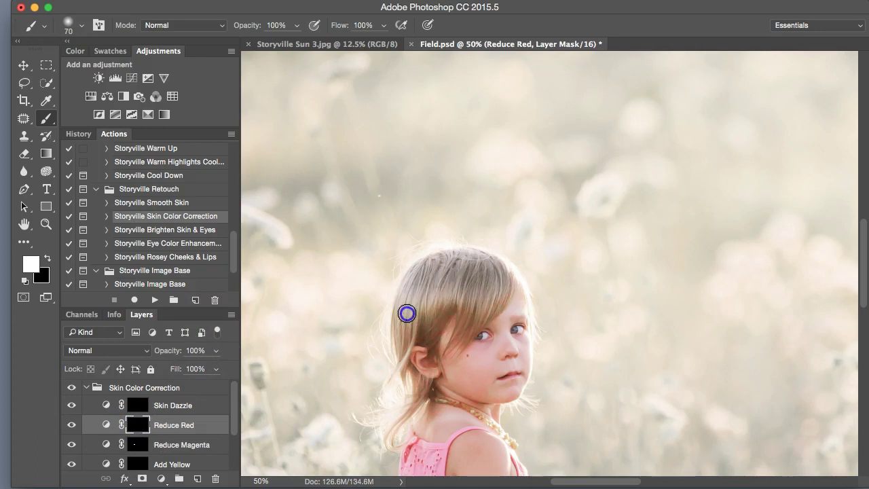
left_click_drag(166, 350, 99, 348)
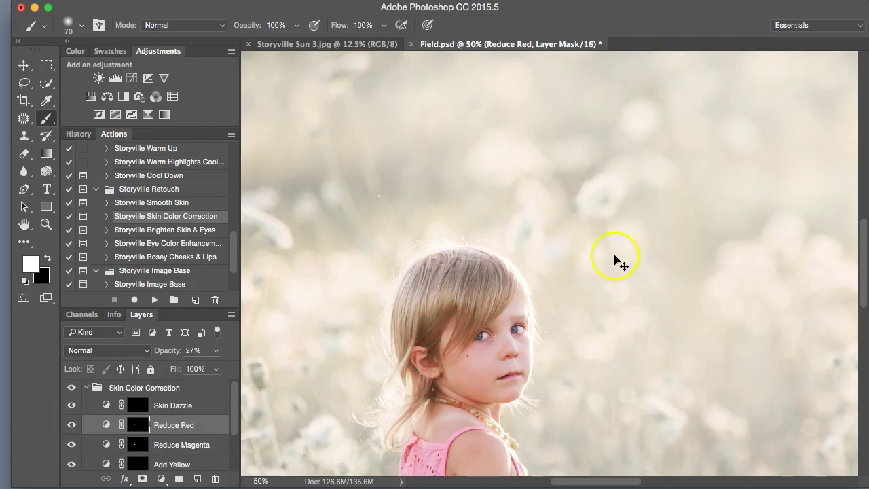
- Copy the entire Storyville Sun 3.jpg image into Field.psd as a new layer and set its blend mode to Screen
key("super+plus")
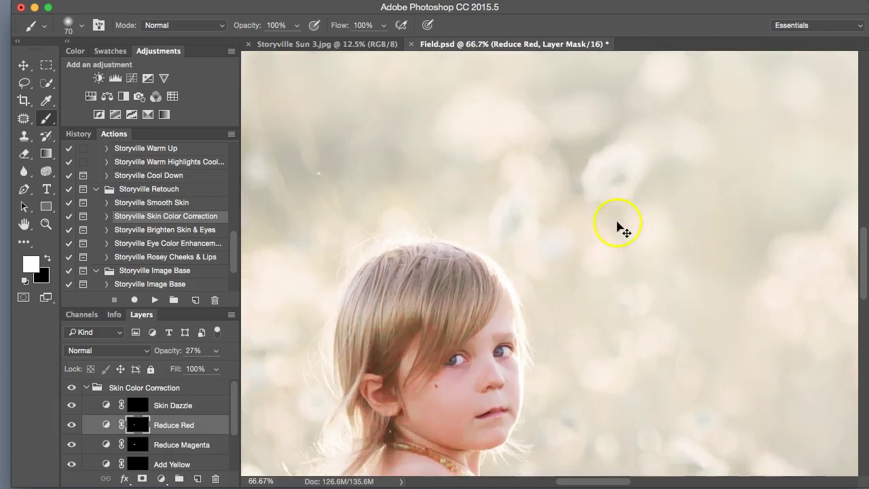
key("super+minus")
key("super+minus")
key("super+minus")
key("super+minus")
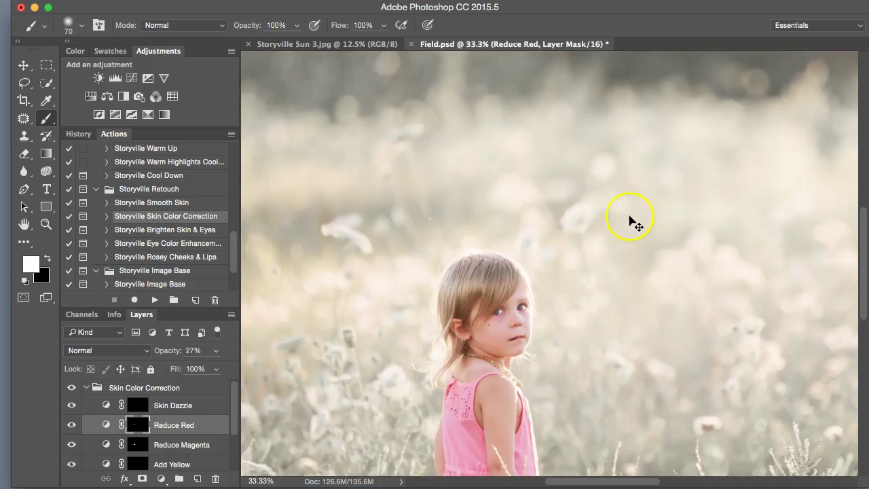
key("super+minus")
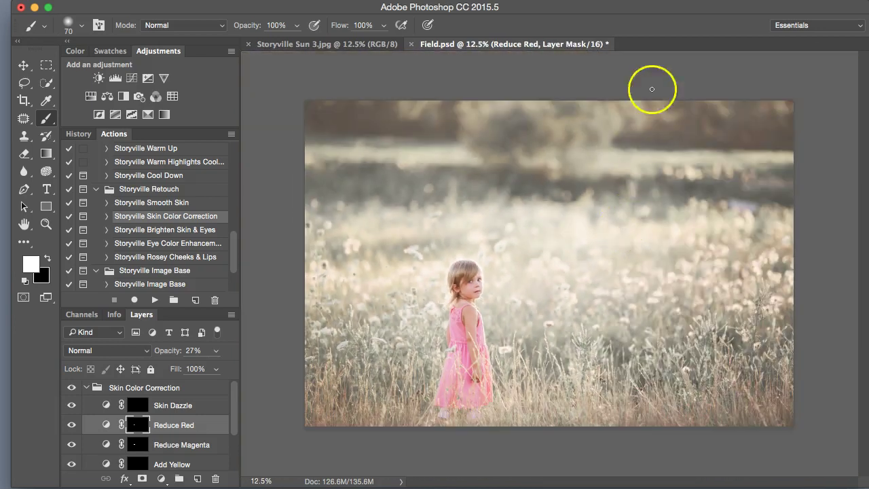
left_click(333, 43)
key("super+a")
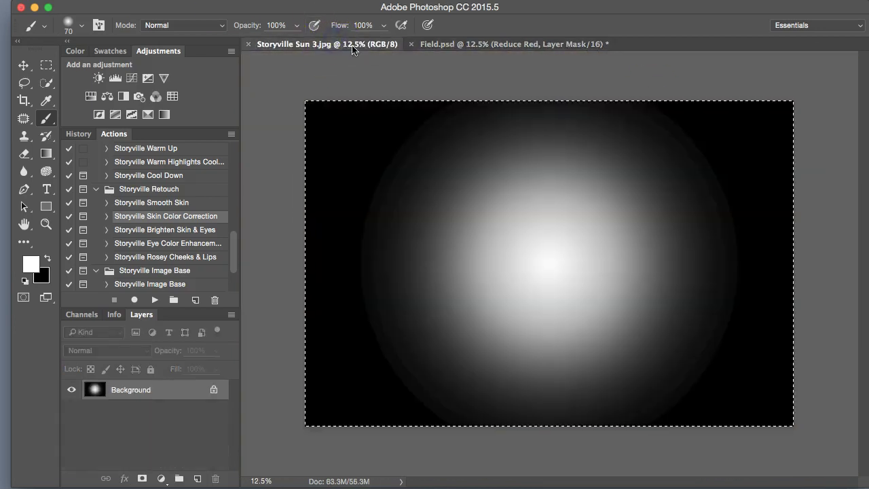
left_click_drag(463, 88, 508, 149)
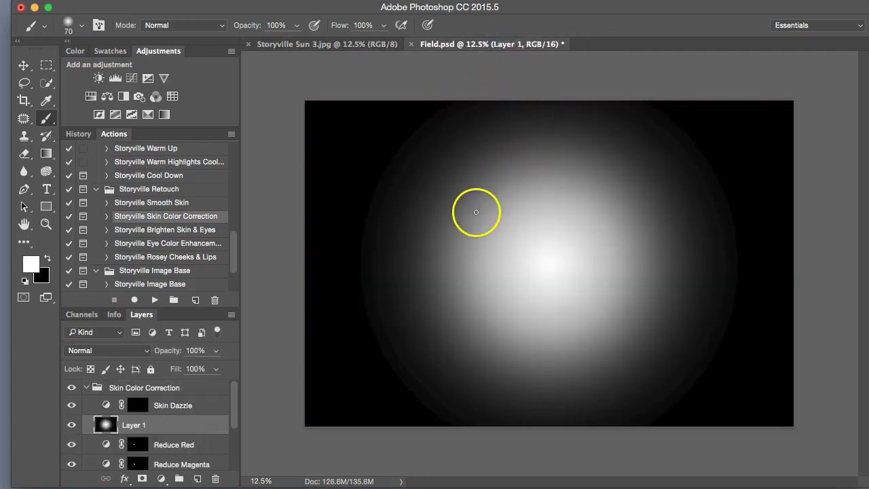
left_click(133, 350)
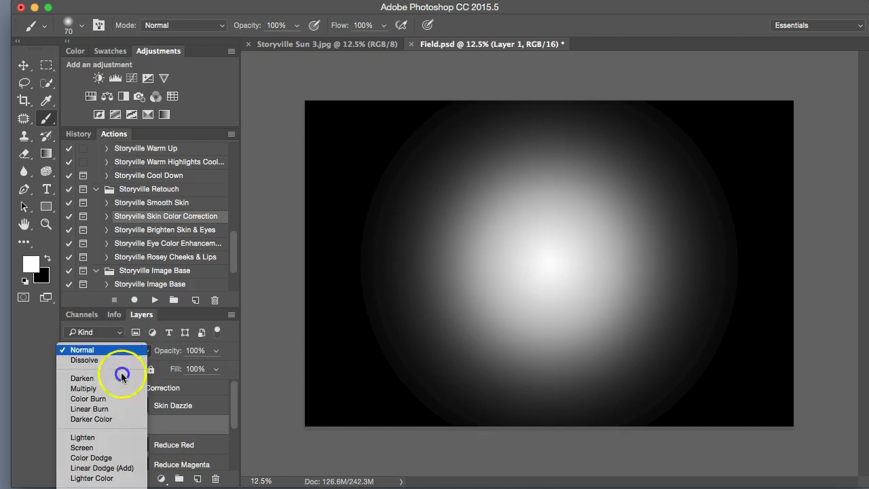
left_click(88, 366)
- Move the sun glow to the upper right of the photo and apply a Gaussian Blur with a 36-pixel radius
key("super+t")
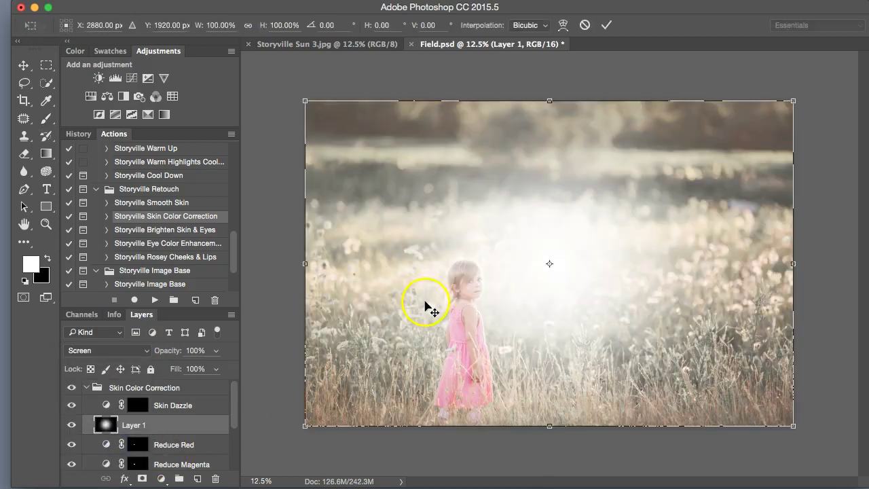
left_click_drag(592, 271, 624, 189)
left_click(606, 26)
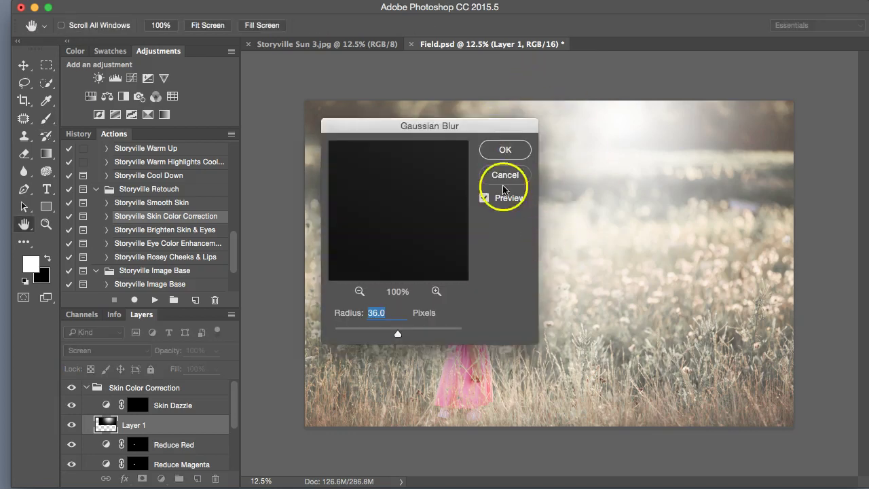
left_click(509, 150)
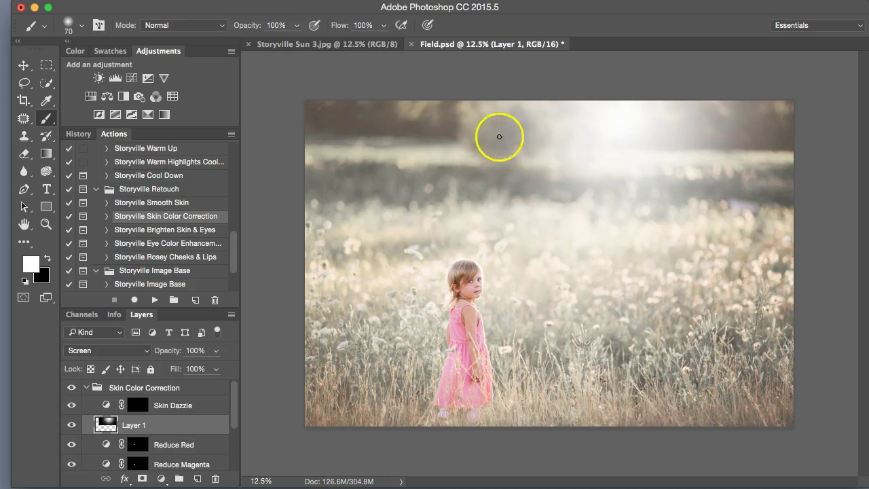
- Collapse the Skin Color Correction group and run the Storyville Dodge & Burn action
left_click(87, 388)
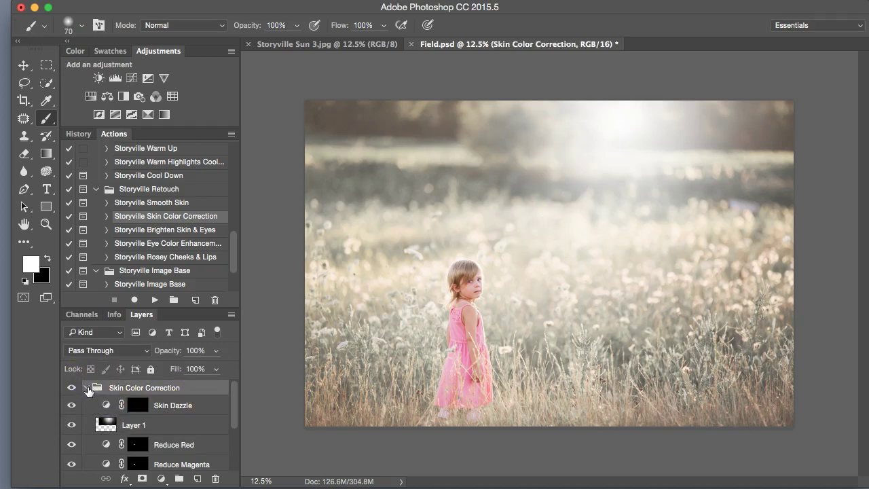
key("super+equal")
key("super+equal")
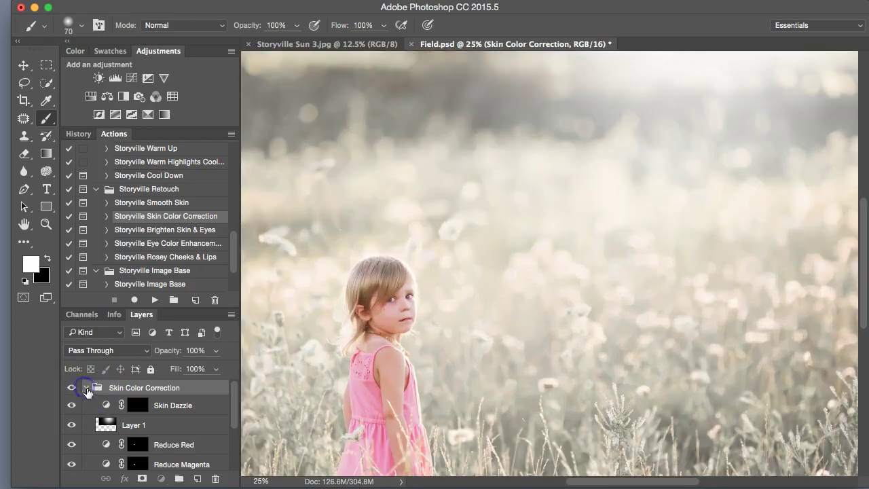
left_click(86, 389)
double_click(224, 243)
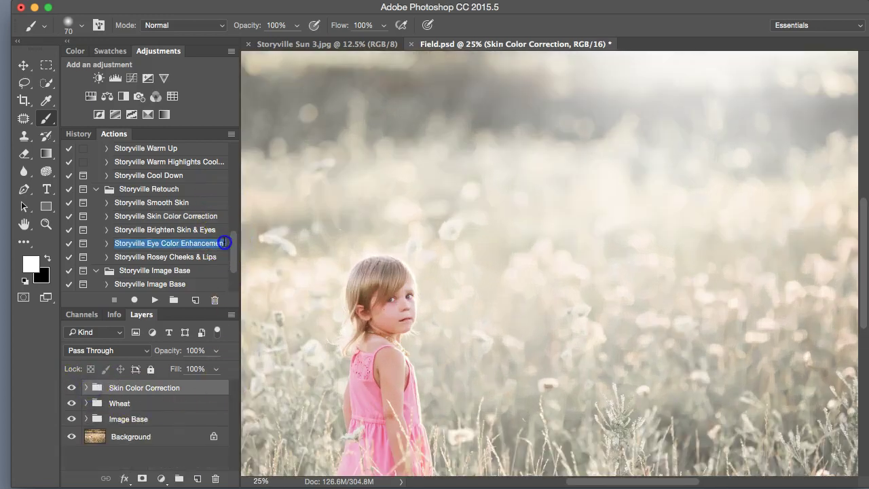
left_click_drag(233, 242, 233, 209)
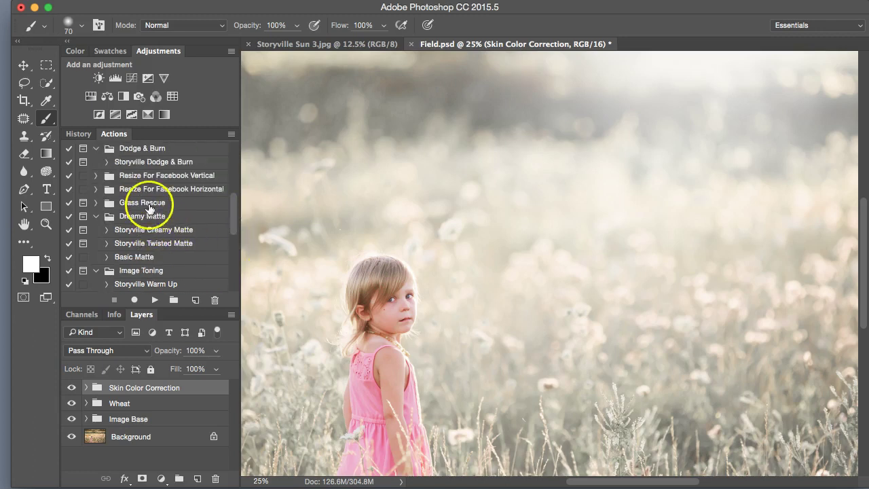
left_click(151, 163)
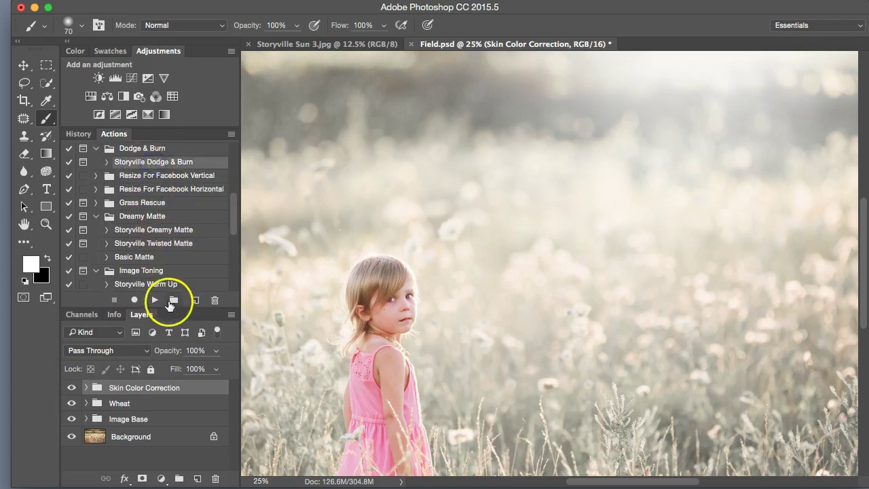
left_click(155, 299)
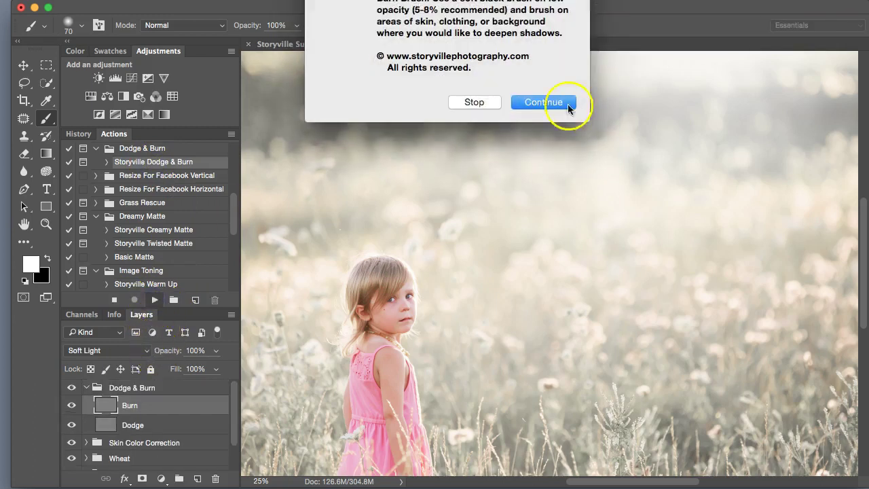
left_click(551, 102)
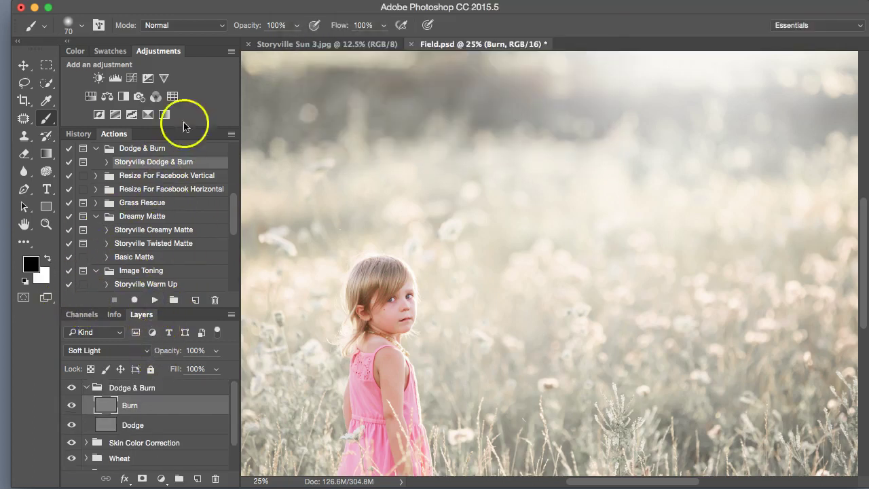
- Set the brush opacity to 8% and paint black on the Burn layer to deepen the shadows in the girl's hair
left_click(282, 25)
type("8")
key("Return")
key("super+equal")
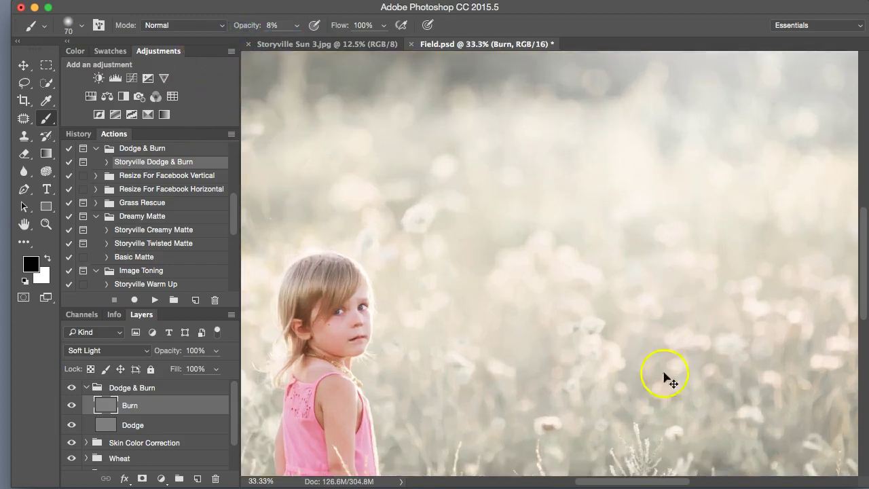
left_click_drag(662, 481, 640, 481)
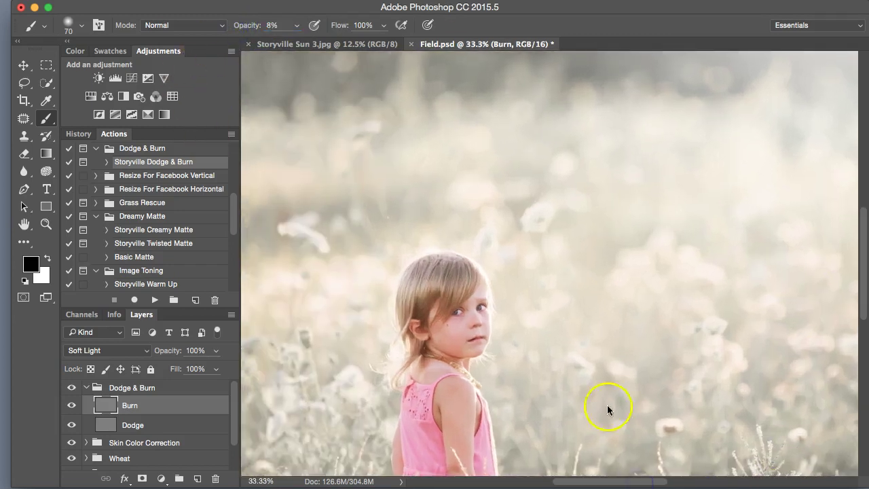
key("super+equal")
key("bracketleft")
key("bracketleft")
scroll(574, 404, "right", 5)
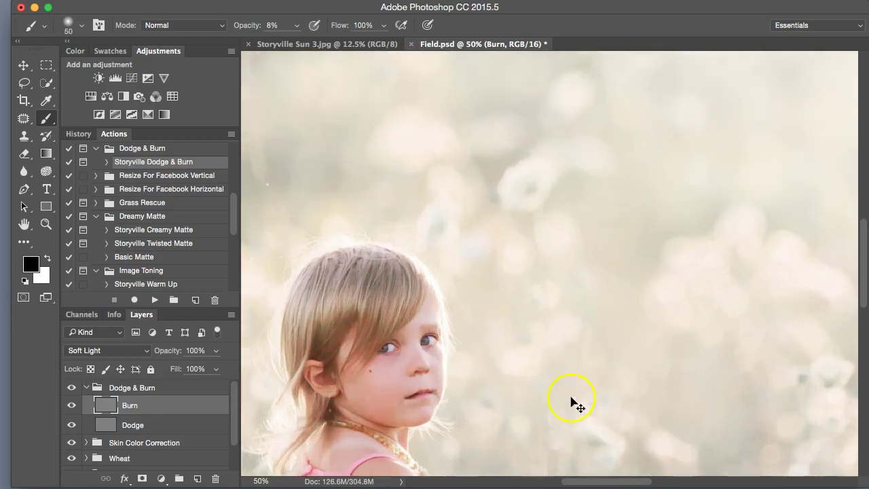
key("super+equal")
left_click_drag(585, 481, 574, 484)
key("bracketright")
key("bracketright")
left_click(465, 292)
mouse_move(465, 292)
left_mouse_down()
mouse_move(466, 252)
mouse_move(442, 297)
mouse_move(481, 276)
mouse_move(502, 298)
mouse_move(495, 334)
left_mouse_up()
key("bracketleft")
mouse_move(426, 338)
left_mouse_down()
mouse_move(450, 271)
mouse_move(466, 278)
left_mouse_up()
- Burn the girl's eyes, lips and fine hair strands with a 10-pixel black brush on the Burn layer
key("bracketleft")
key("bracketleft")
key("bracketleft")
key("bracketleft")
key("bracketleft")
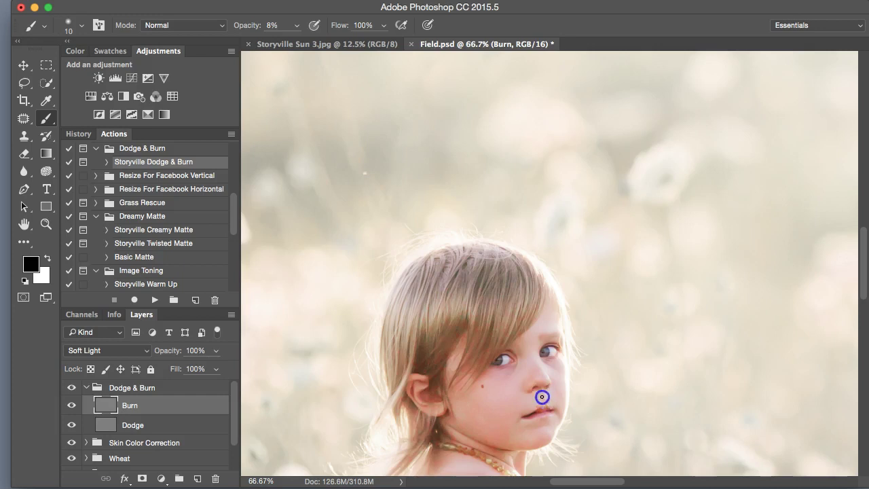
left_click_drag(553, 351, 549, 358)
left_click_drag(495, 359, 504, 366)
left_click_drag(541, 411, 535, 417)
left_click_drag(531, 269, 516, 268)
left_click_drag(441, 289, 453, 282)
left_click_drag(473, 234, 456, 256)
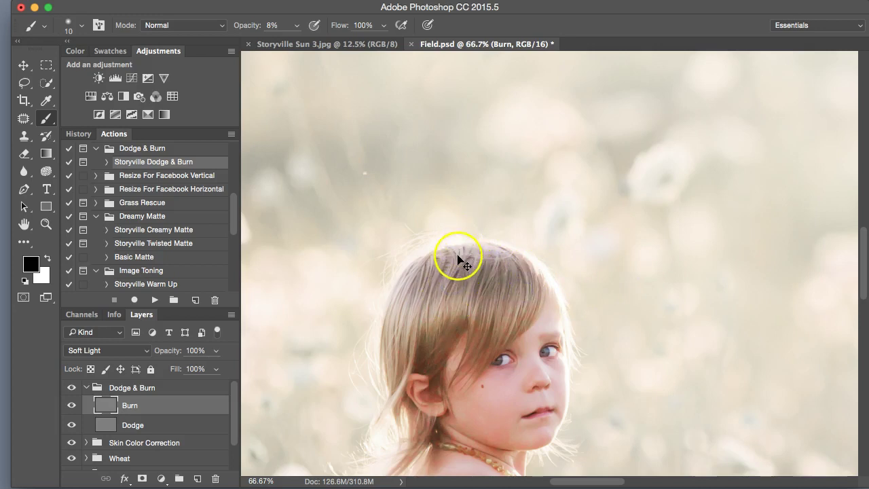
- Duplicate the Burn layer and set the copy's opacity to 64%
key("super+j")
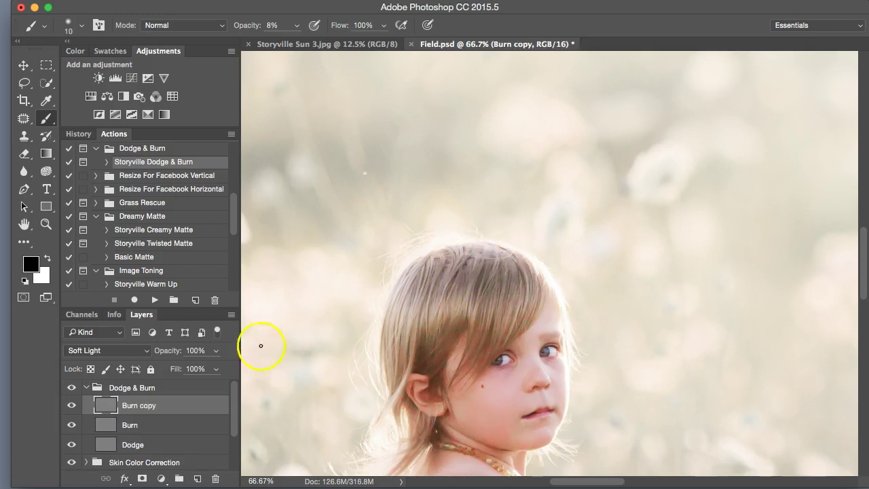
mouse_move(167, 350)
left_mouse_down()
mouse_move(73, 352)
mouse_move(116, 350)
left_mouse_up()
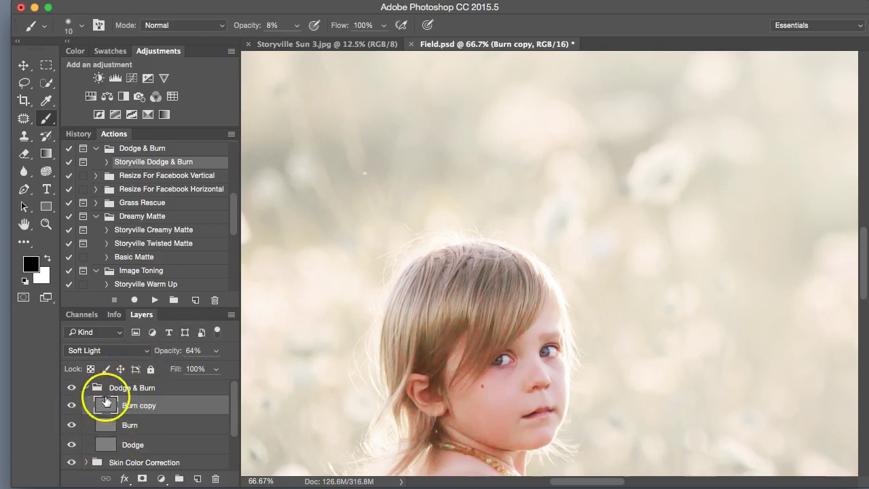
- Compare the portrait with and without the Dodge & Burn group, checking both the close-up and the whole photo
left_click(72, 391)
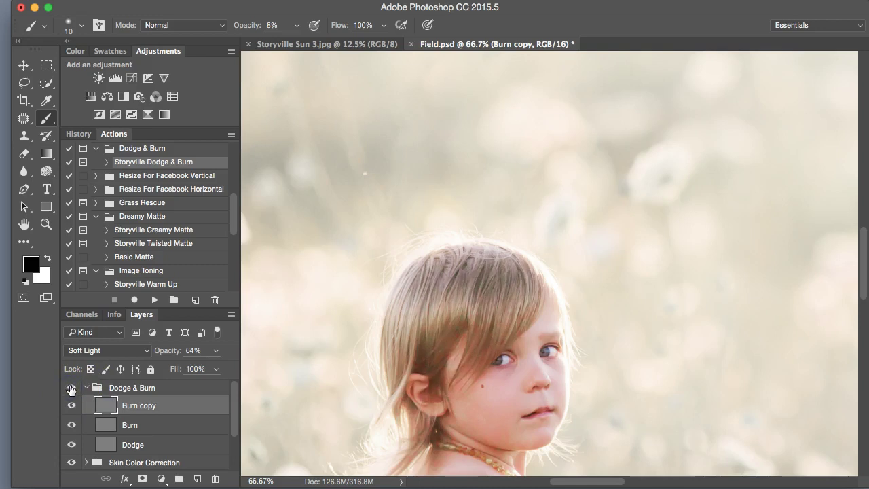
left_click(70, 389)
key("super+minus")
key("super+minus")
key("super+minus")
key("super+minus")
key("super+minus")
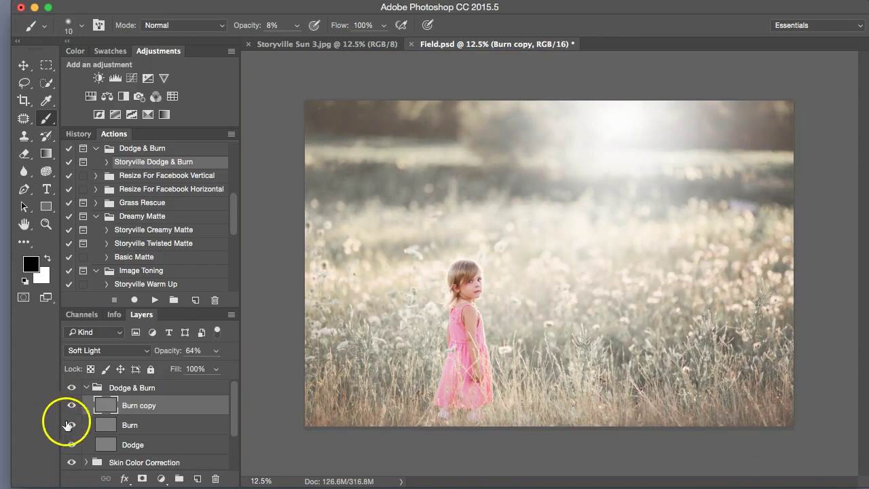
- Collapse the Dodge & Burn group and run the Storyville Shadows Midtones & Highlights action
left_click(87, 387)
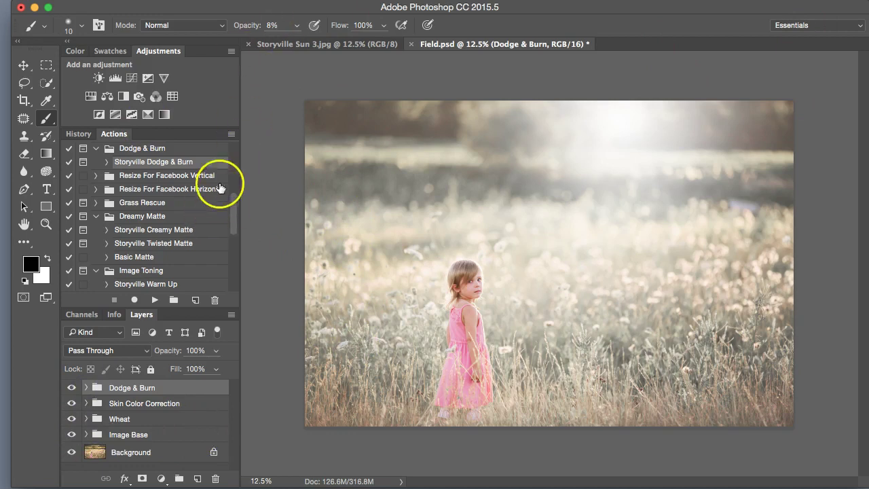
left_click_drag(235, 216, 226, 287)
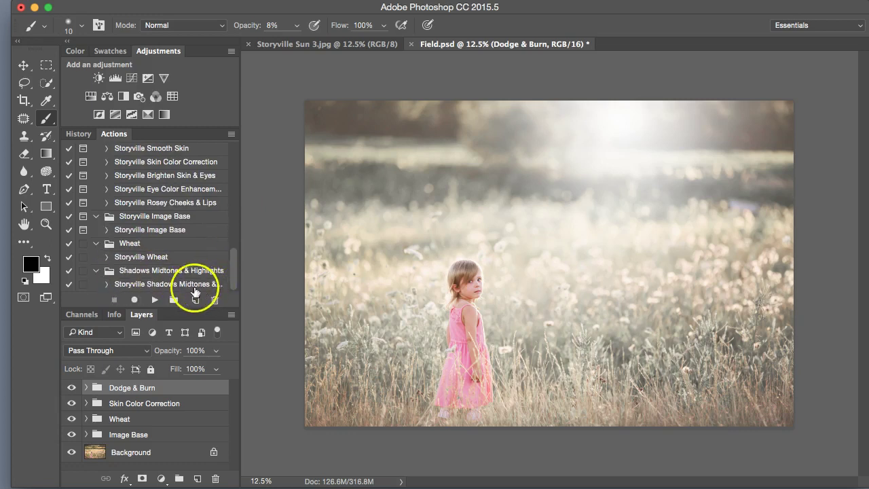
left_click(193, 285)
left_click(156, 301)
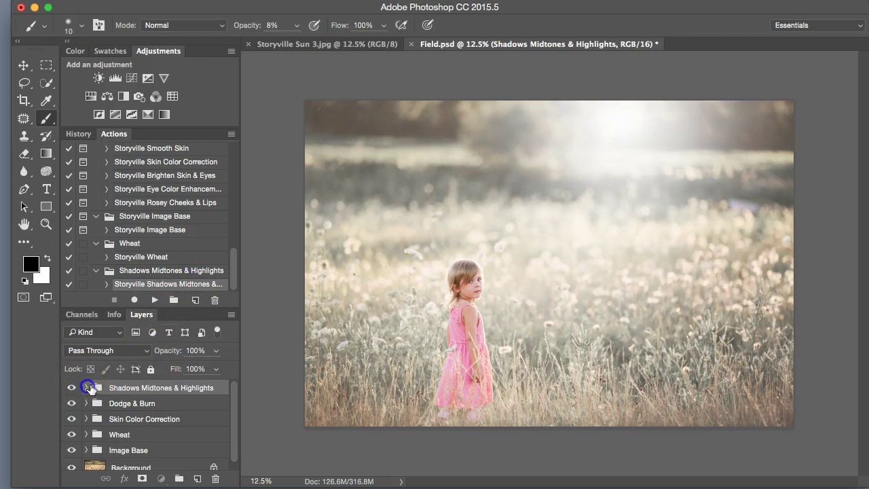
- Target the Darken Midtones layer mask with white as the foreground color and set the brush opacity to 100%
left_click(86, 388)
left_click_drag(230, 410, 238, 433)
left_click(138, 398)
key("x")
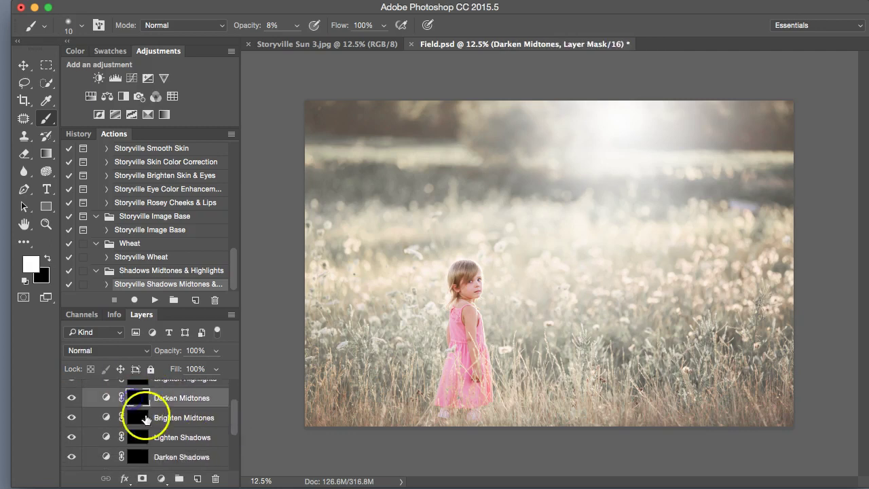
left_click_drag(250, 28, 248, 31)
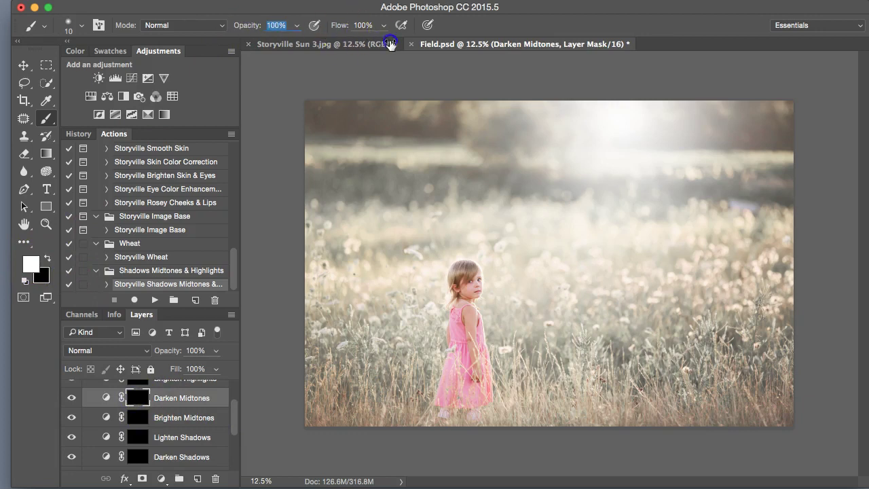
left_click(247, 27)
left_click_drag(283, 22, 442, 181)
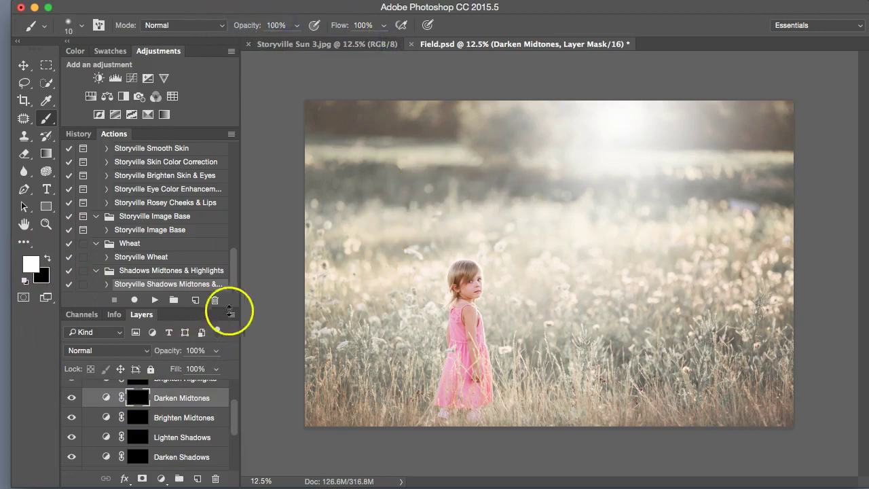
- Enlarge the brush to 1800 pixels and paint white across the upper field on the Darken Midtones mask
key("bracketright")
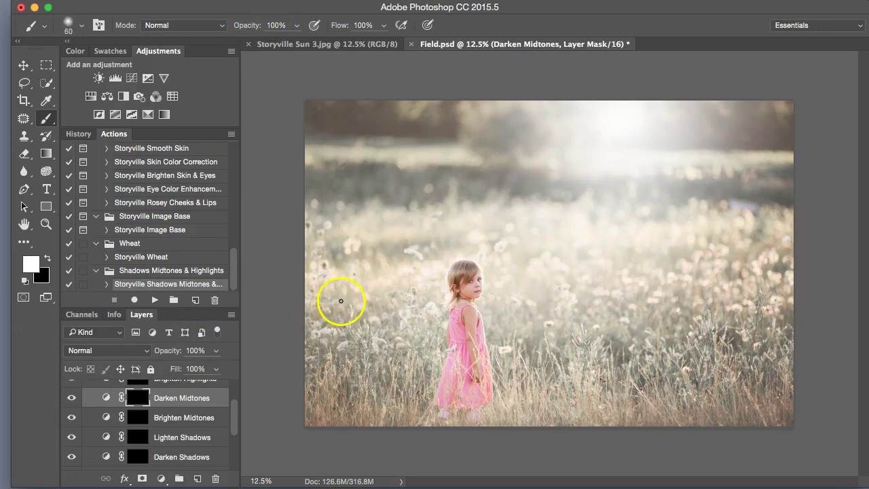
key("bracketright")
key("bracketright")
key("bracketright")
key("bracketright")
key("bracketright")
key("bracketright")
key("bracketright")
key("bracketright")
key("bracketright")
key("bracketright")
key("bracketright")
key("bracketright")
key("bracketright")
key("bracketright")
key("bracketright")
key("bracketright")
key("bracketright")
key("bracketright")
key("bracketright")
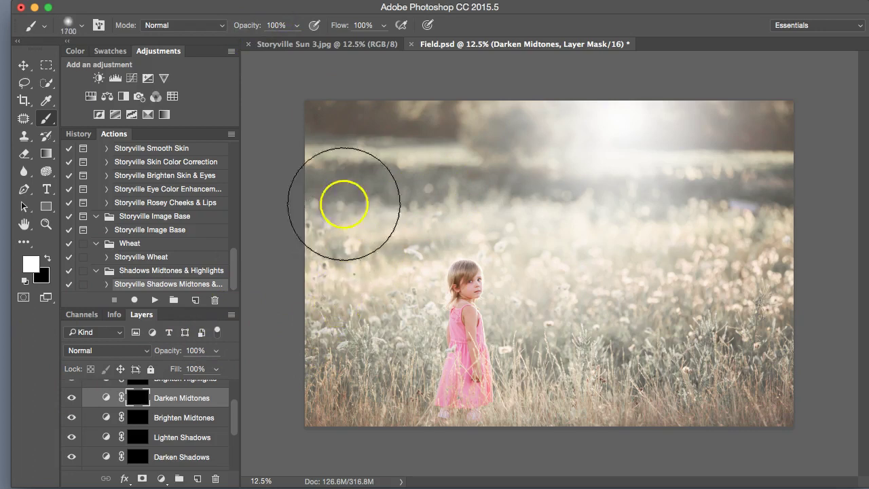
mouse_move(348, 123)
left_mouse_down()
mouse_move(370, 374)
mouse_move(435, 389)
mouse_move(494, 357)
mouse_move(540, 402)
mouse_move(597, 375)
mouse_move(695, 394)
mouse_move(736, 382)
mouse_move(771, 292)
mouse_move(787, 351)
mouse_move(596, 141)
mouse_move(518, 353)
mouse_move(521, 332)
mouse_move(432, 183)
mouse_move(351, 203)
mouse_move(393, 295)
mouse_move(539, 380)
mouse_move(742, 353)
mouse_move(758, 157)
mouse_move(293, 157)
mouse_move(376, 366)
mouse_move(461, 411)
mouse_move(521, 420)
mouse_move(566, 399)
mouse_move(718, 194)
left_mouse_up()
- Fill the whole Darken Midtones mask with white and set the layer's opacity to 36%
key("alt+BackSpace")
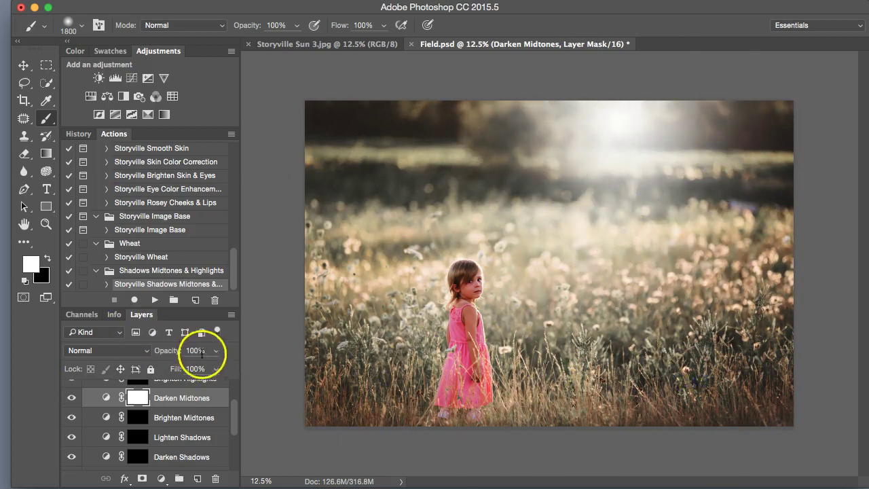
left_click_drag(143, 350, 99, 353)
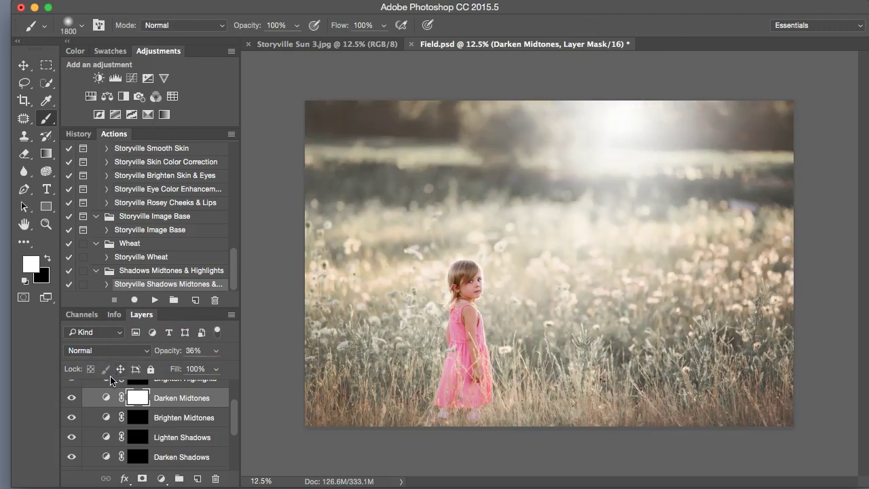
- Collapse the Shadows Midtones & Highlights group and combine all five edit groups above the Background into one group
left_click(223, 416)
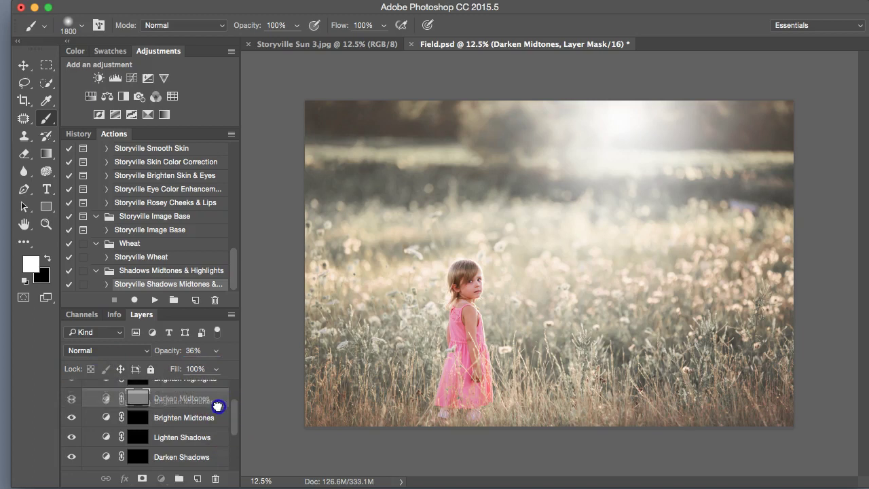
left_click_drag(235, 415, 231, 368)
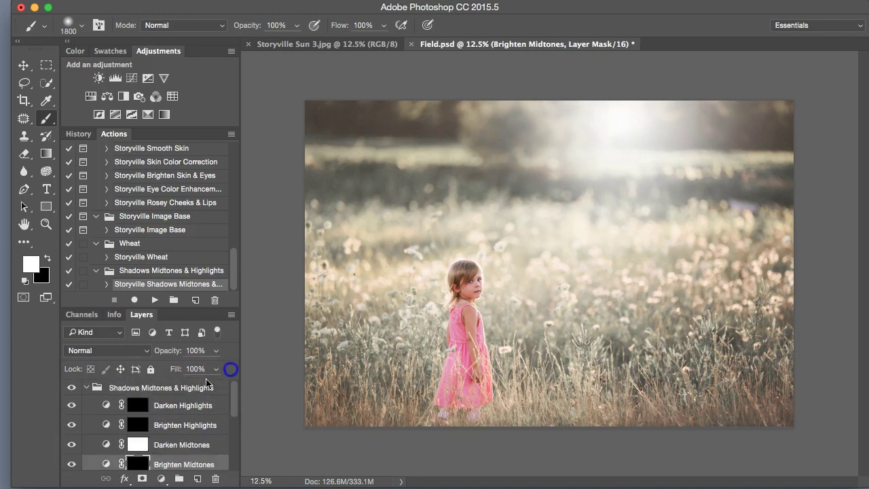
left_click(86, 387)
left_click(109, 450, "shift")
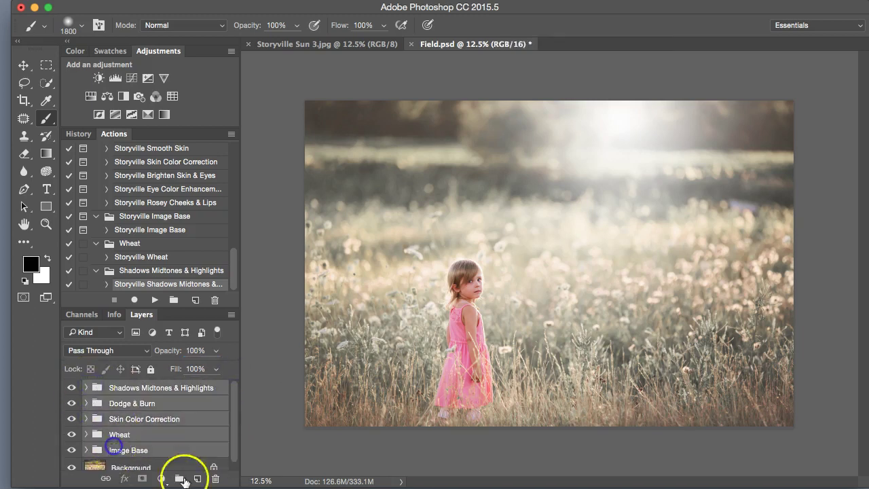
left_click(179, 479)
- Compare the original photo with the finished edit by hiding and showing the combined group
left_click(72, 388)
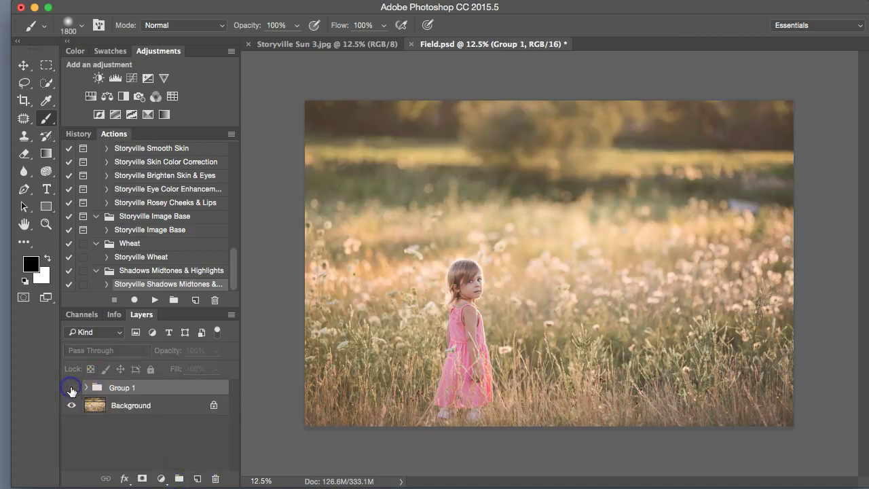
left_click(72, 388)
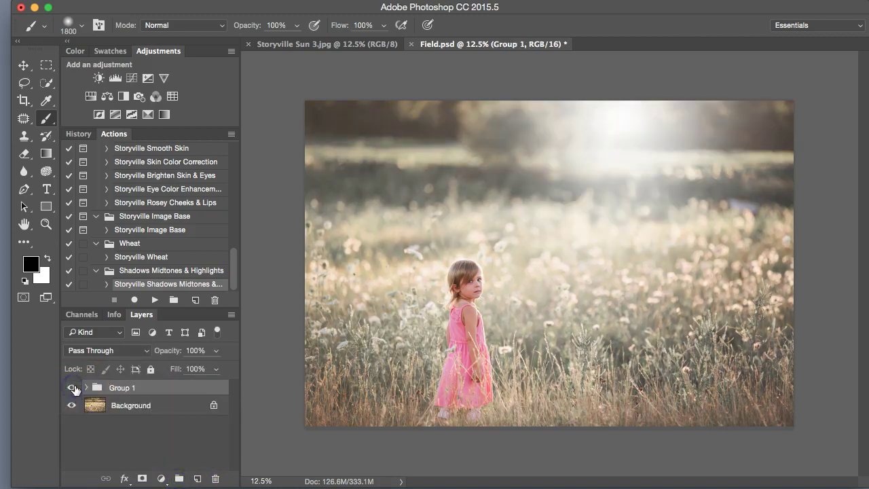
left_click(71, 388)
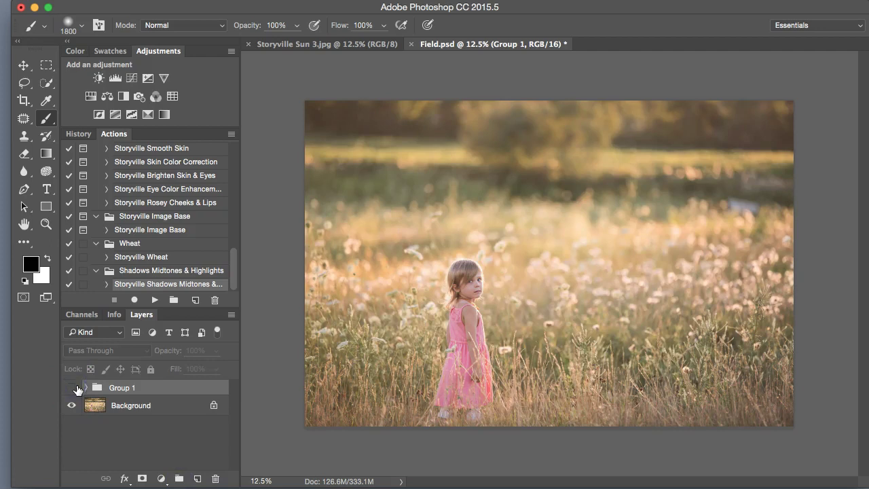
left_click(72, 389)
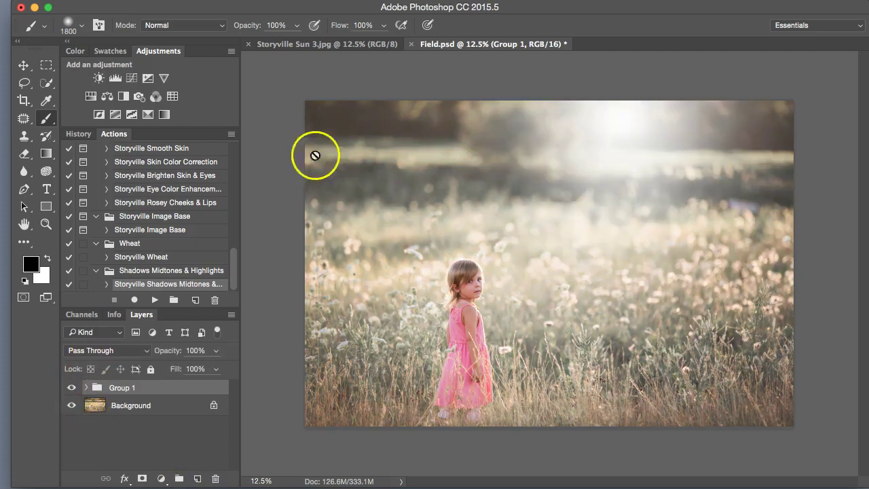